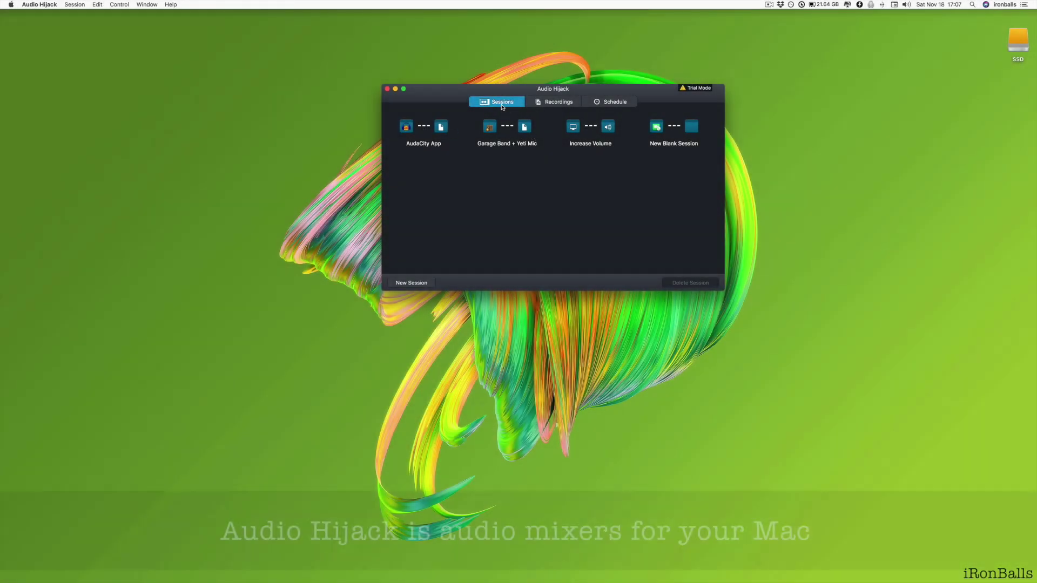
Look through the Recordings and Schedule views, then return to the Sessions list
left_click(555, 106)
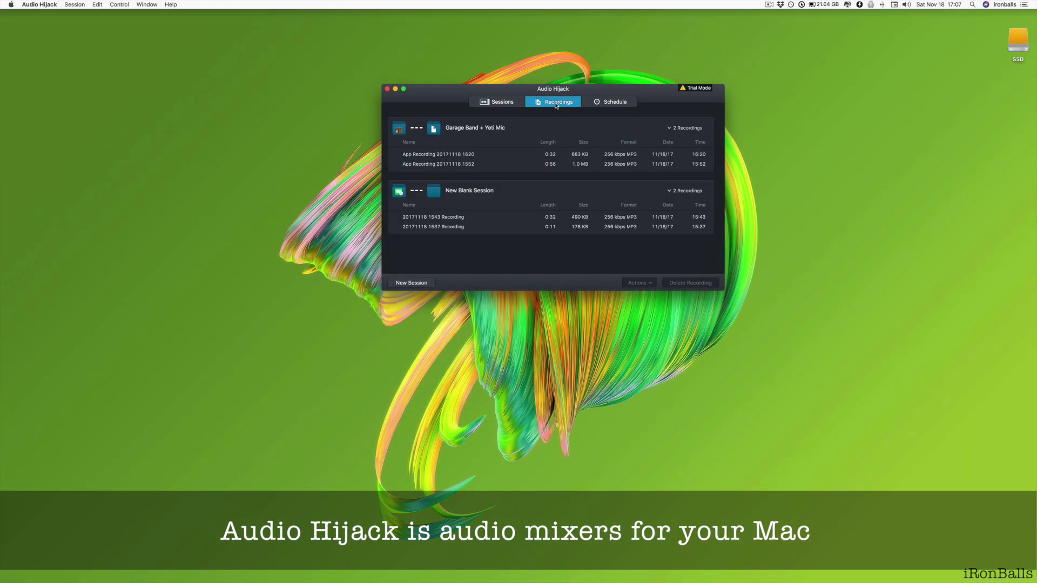
left_click(609, 104)
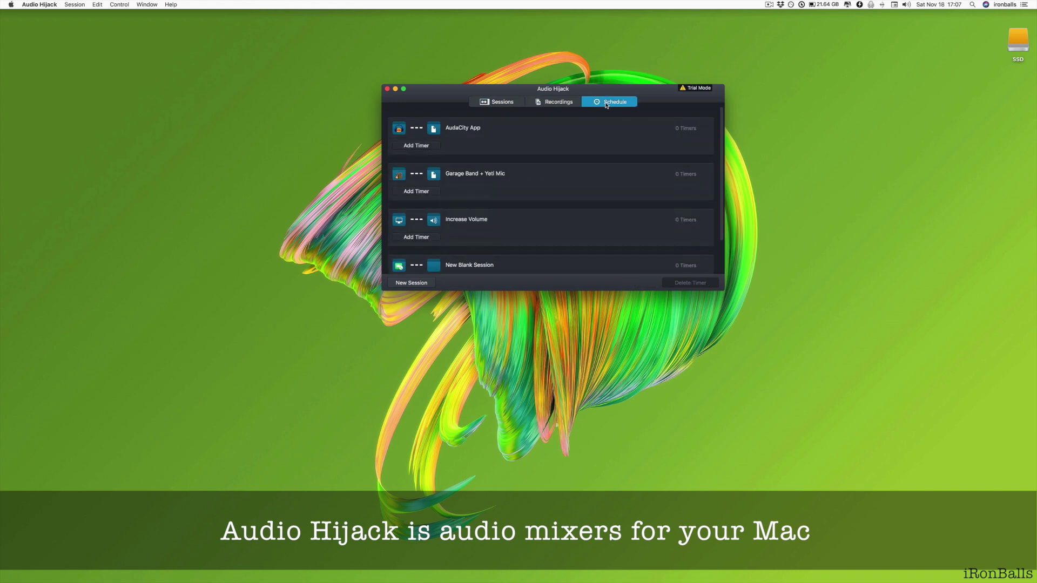
left_click(513, 104)
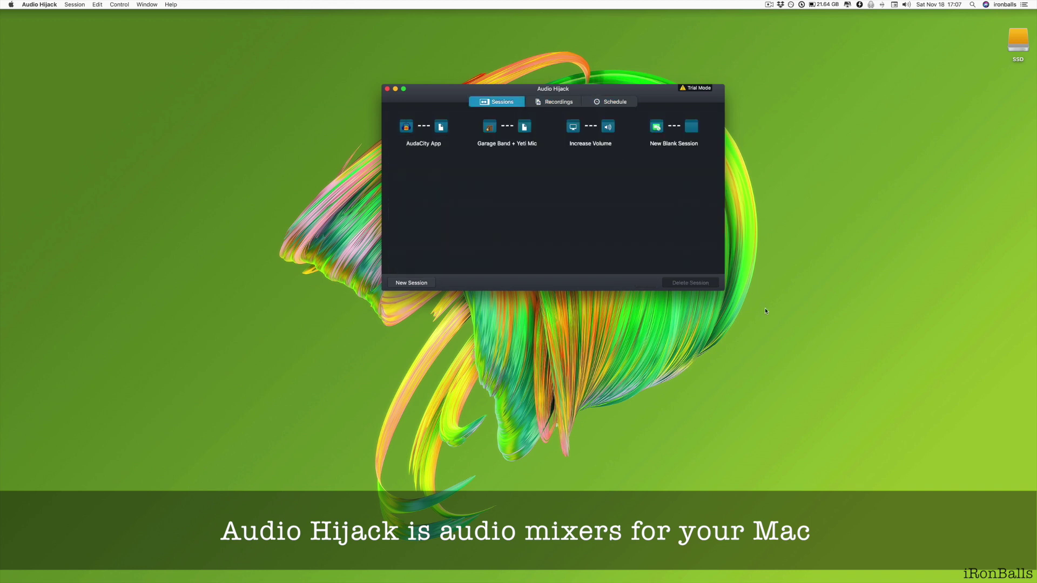
Make the sessions window taller and advance the product screenshot gallery to image 3/3, System Audio
left_click_drag(727, 292, 740, 357)
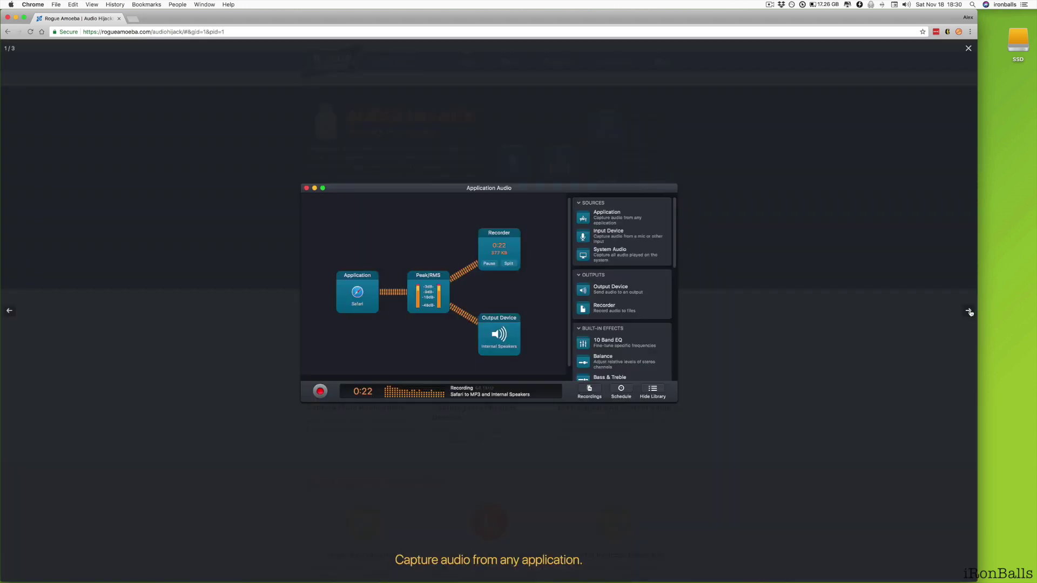
left_click(969, 312)
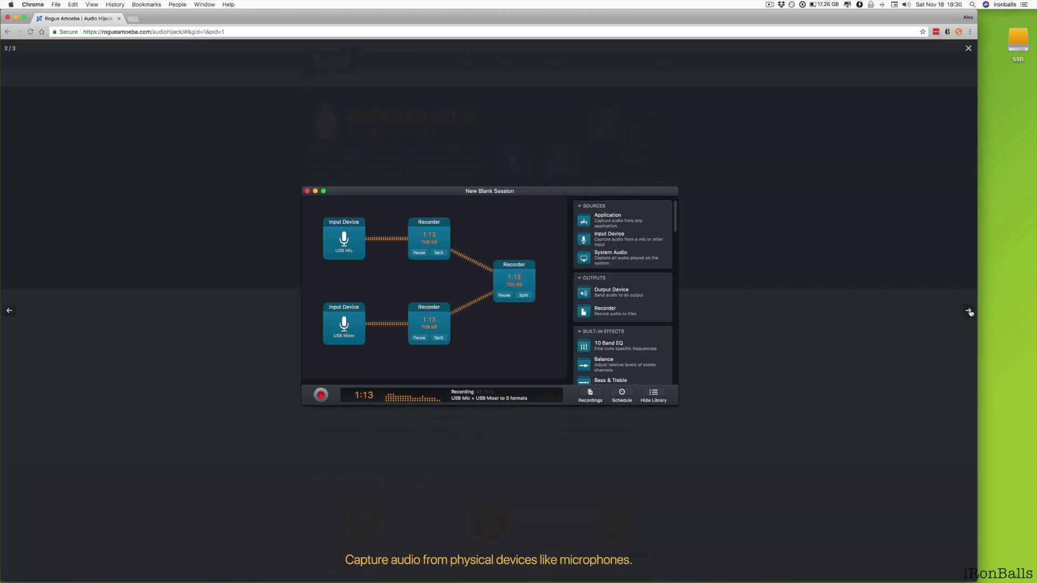
left_click(969, 312)
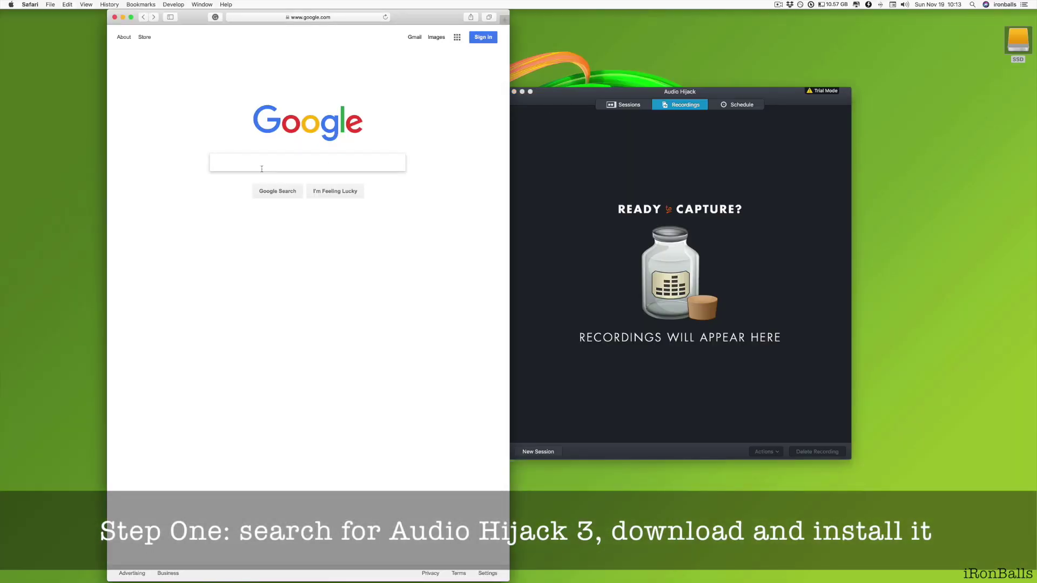
Search Google for 'Audio Hijack 3' and open Rogue Amoeba's Purchasing Audio Hijack page
type("Audio Hijack 3")
key("Return")
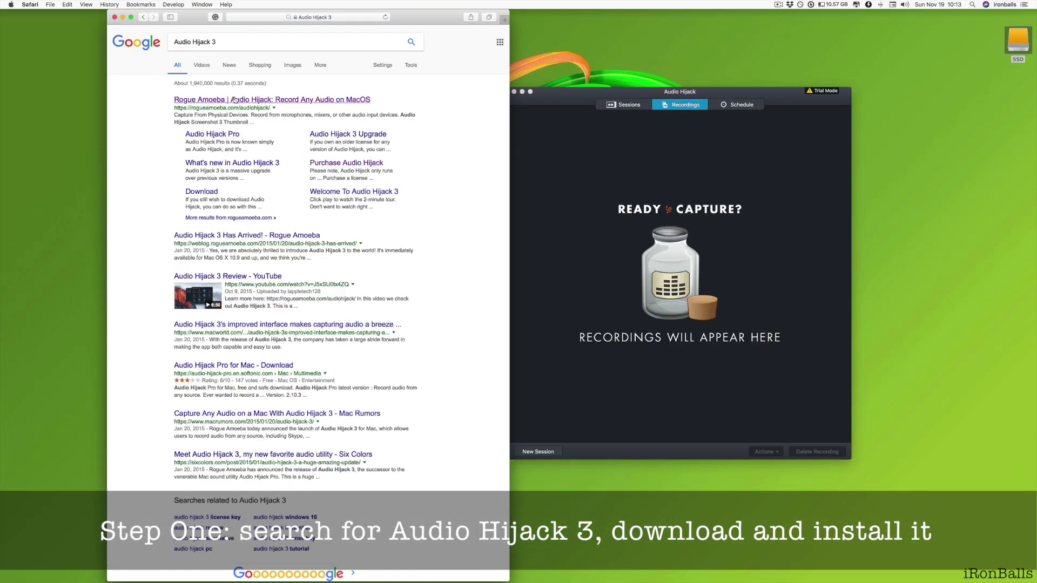
left_click(233, 99)
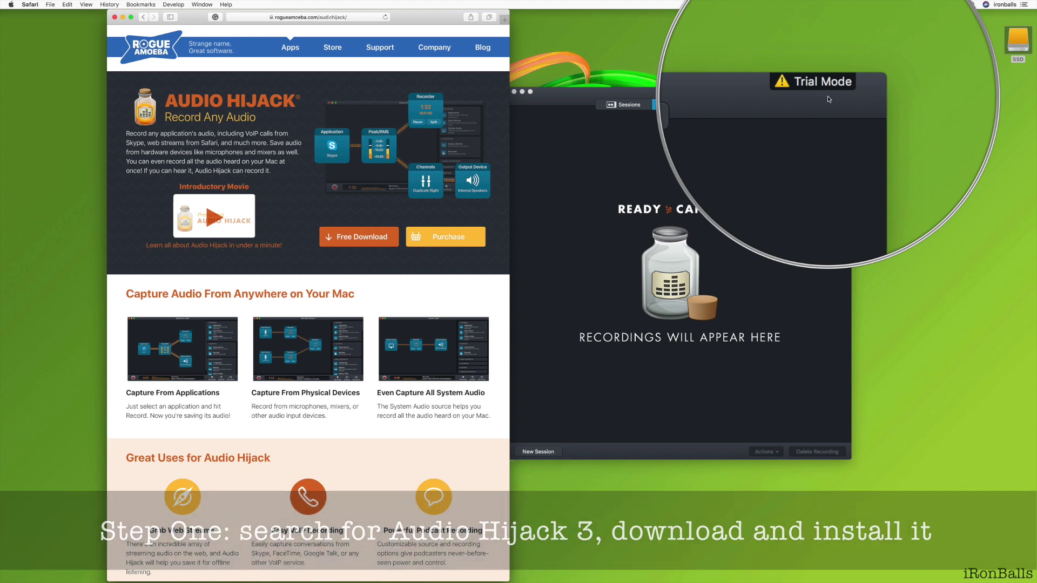
left_click(445, 237)
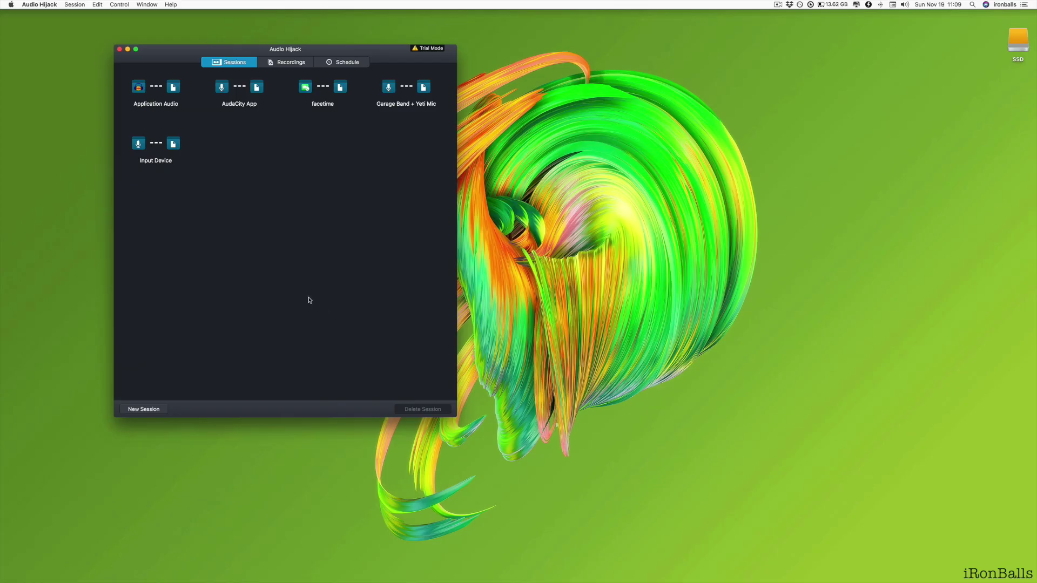
left_click(280, 62)
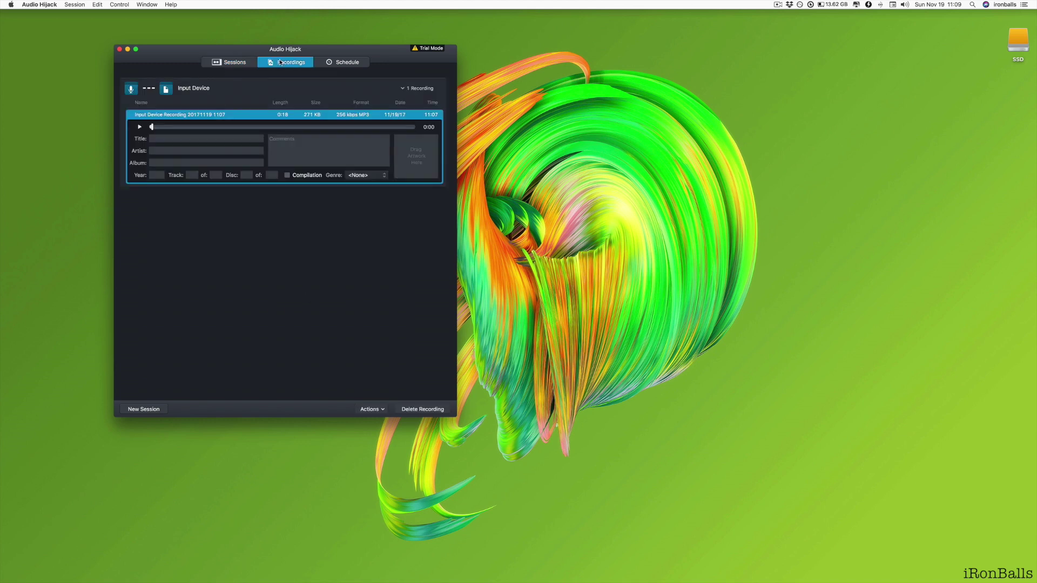
left_click(347, 64)
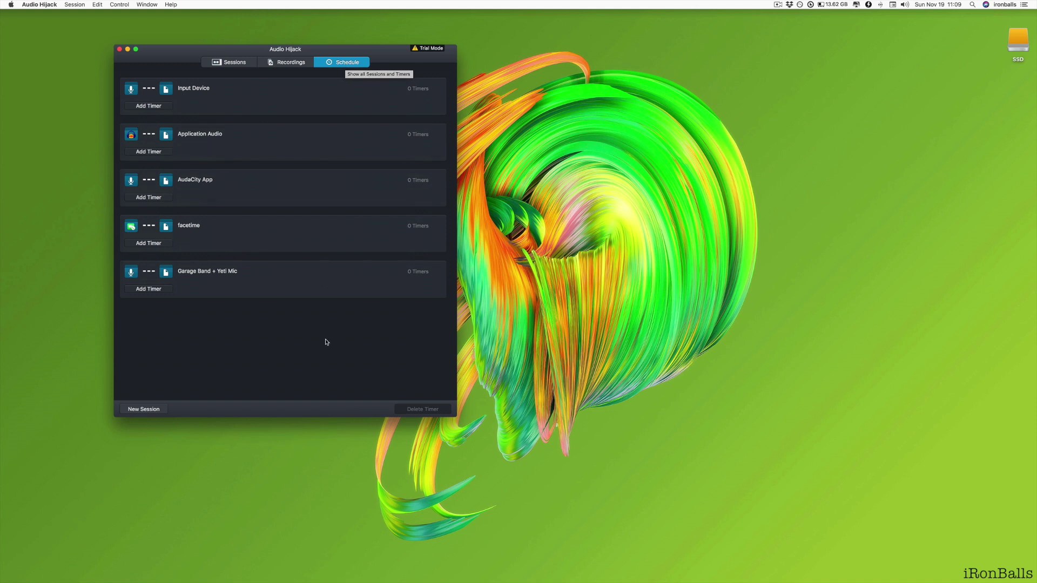
left_click(289, 64)
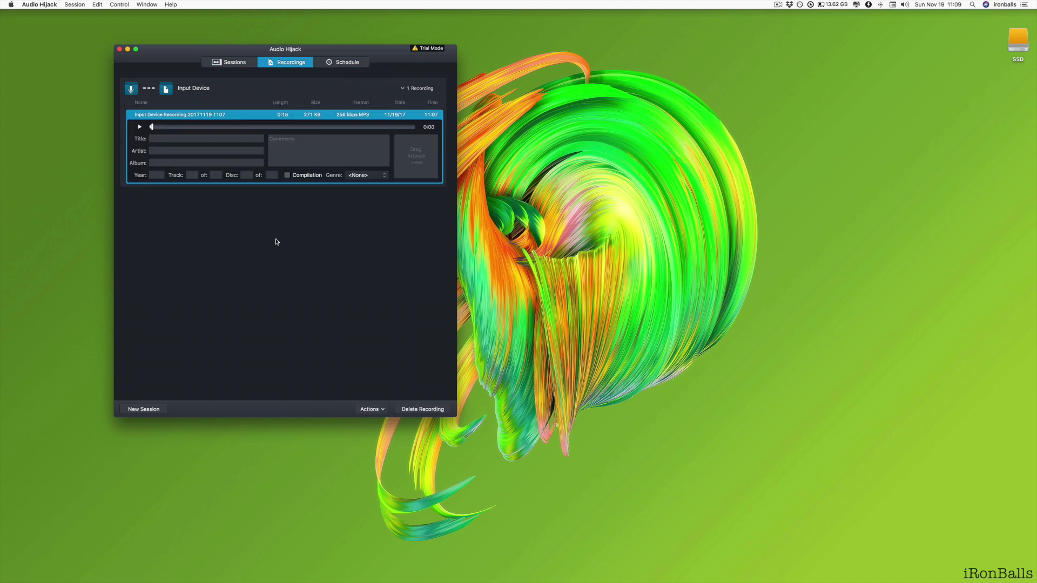
left_click(228, 62)
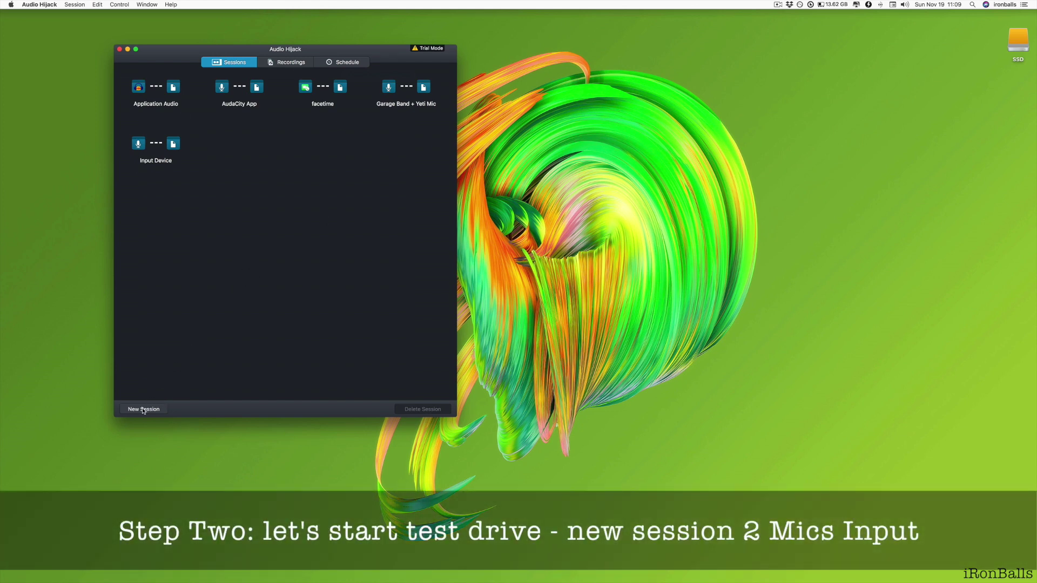
Create a session from the Input Device template and check its microphone settings
left_click(144, 410)
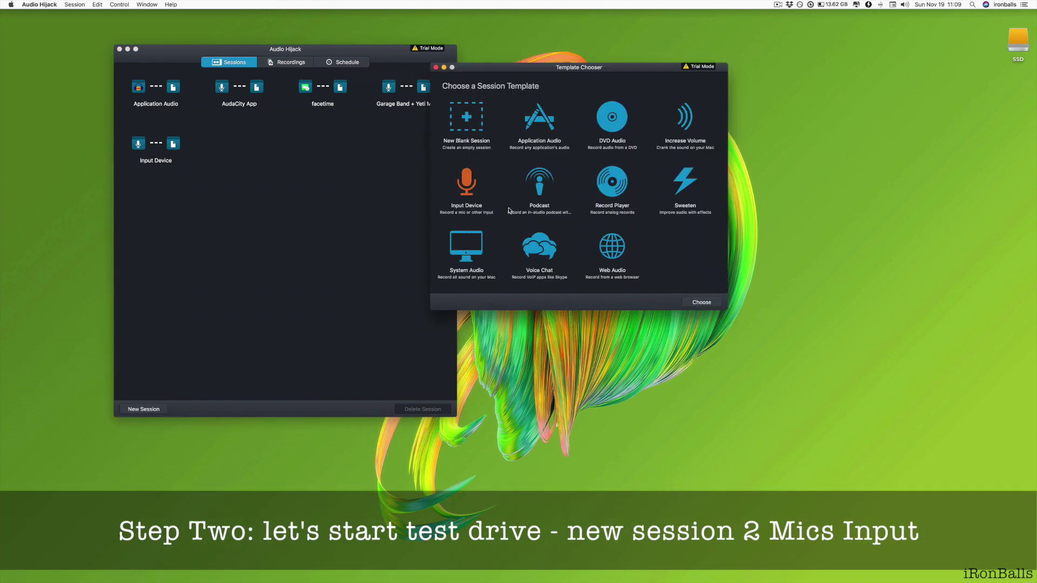
left_click(702, 302)
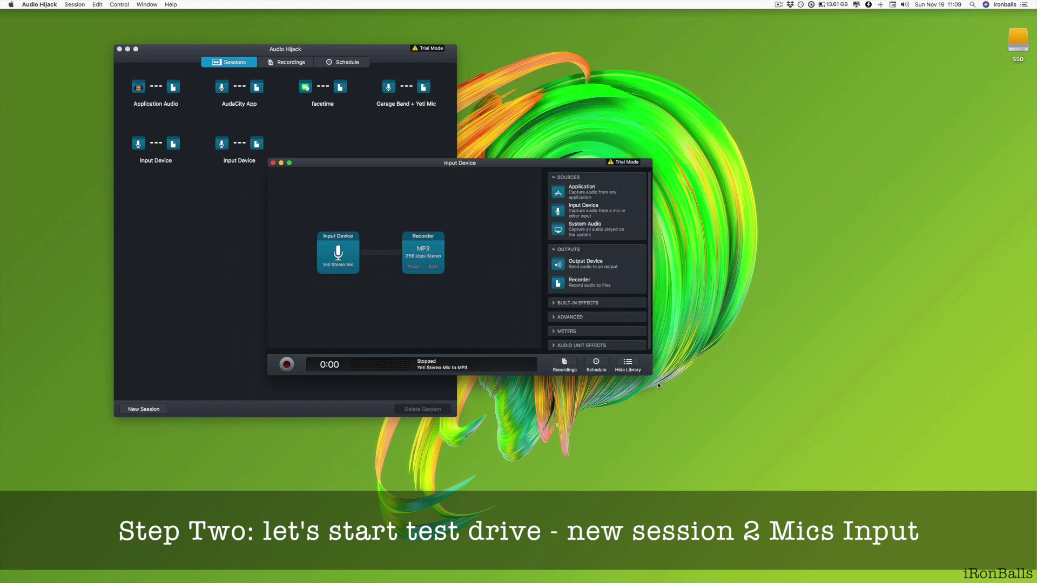
left_click(334, 265)
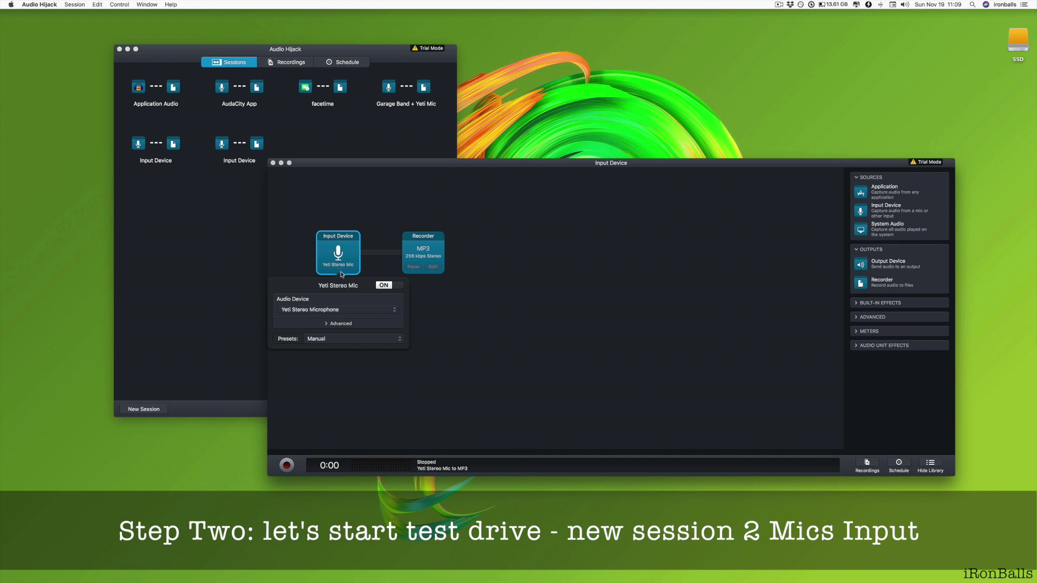
left_click(551, 324)
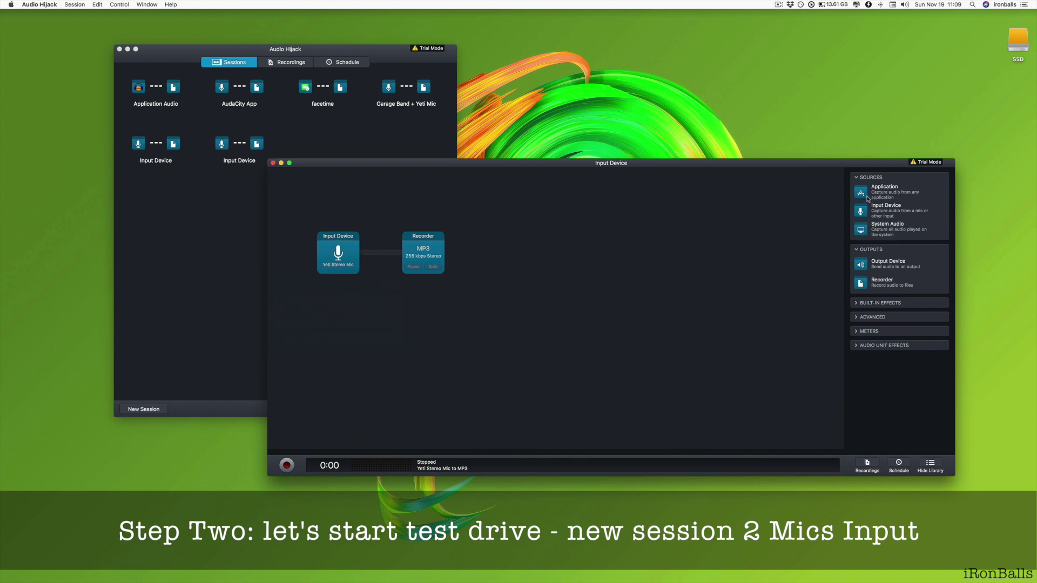
Add a second Yeti Stereo Mic input wired to the Recorder and shift the Recorder right
left_click_drag(861, 212, 383, 322)
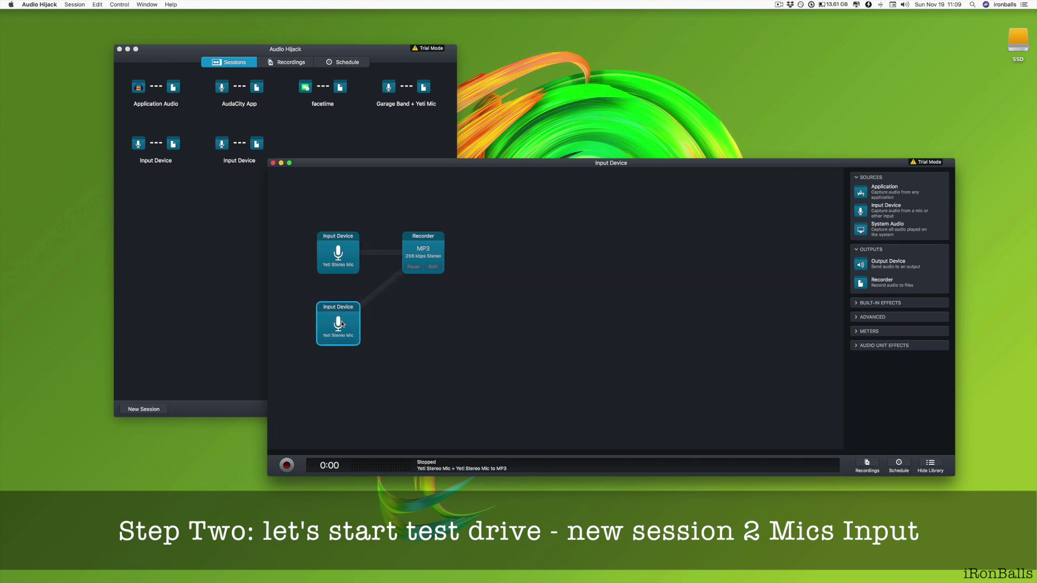
left_click_drag(852, 163, 835, 80)
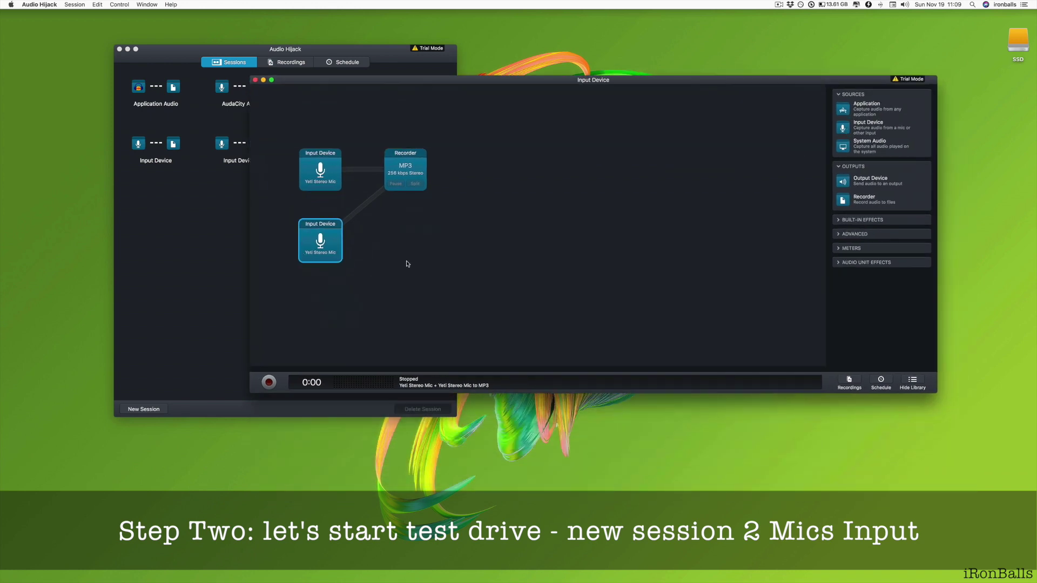
left_click_drag(409, 164, 494, 165)
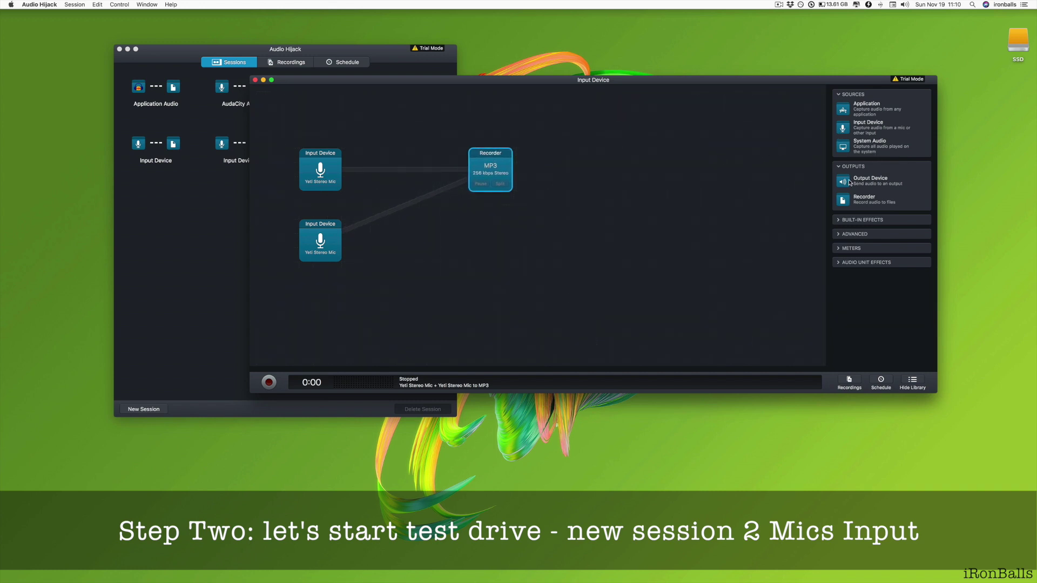
Add an Output Device set to USB Audio Device after the Recorder, plus a Peak/RMS meter before it
left_click_drag(843, 181, 631, 172)
right_click(629, 172)
left_click(630, 173)
left_click(631, 170)
left_click(616, 228)
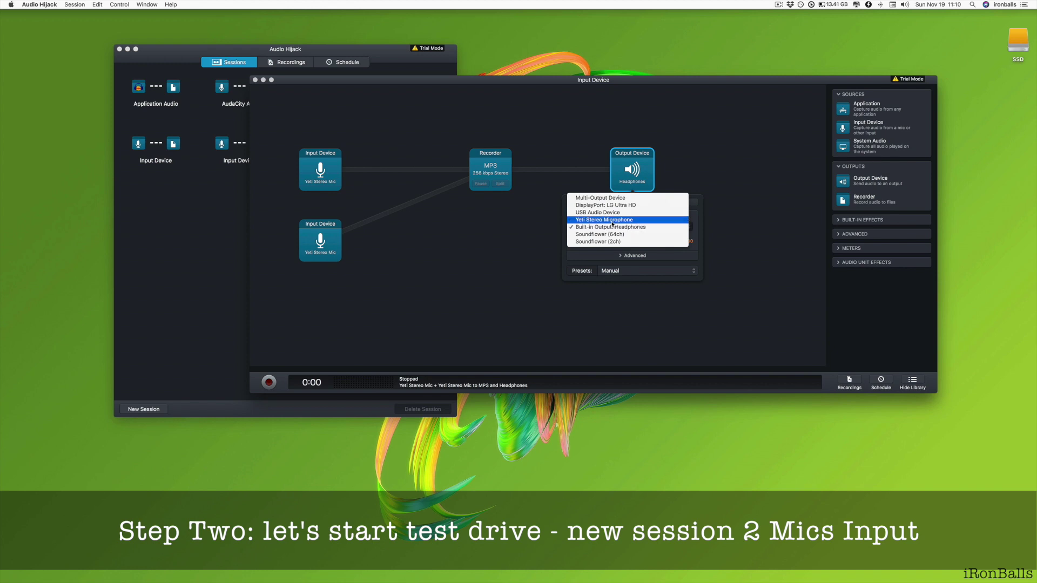
left_click(604, 213)
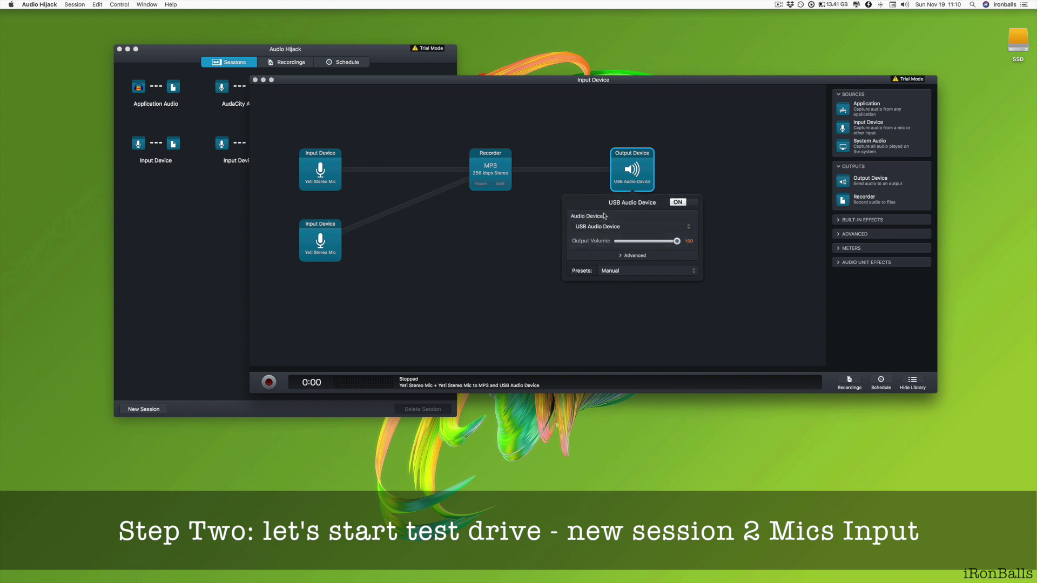
left_click(633, 294)
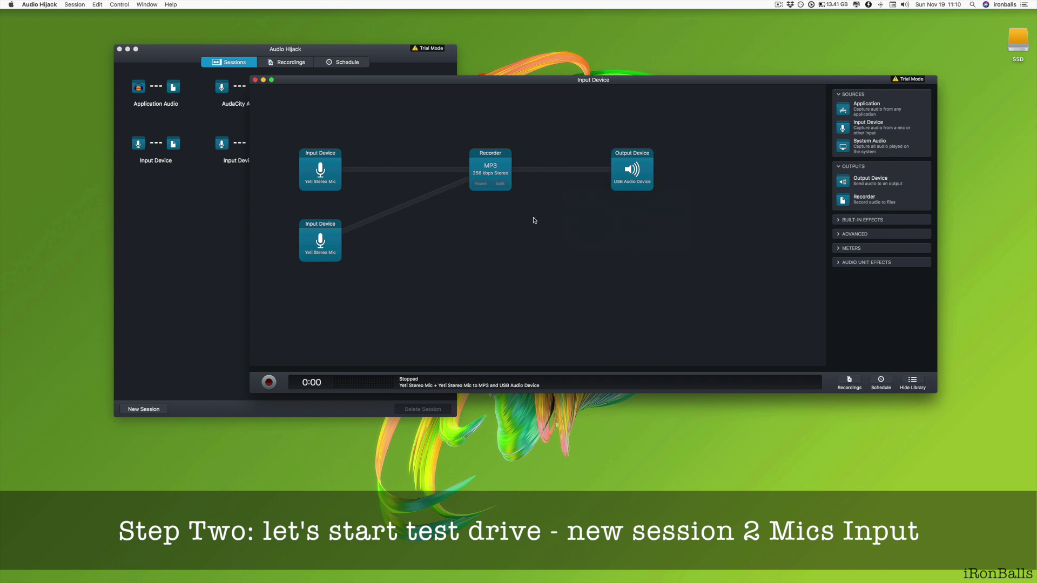
left_click(837, 248)
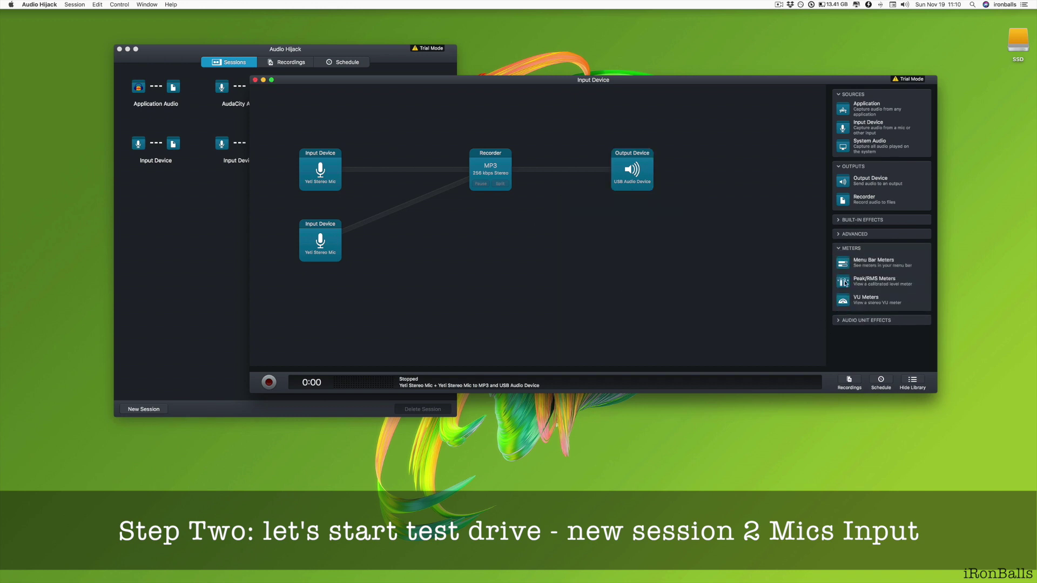
left_click_drag(844, 282, 424, 177)
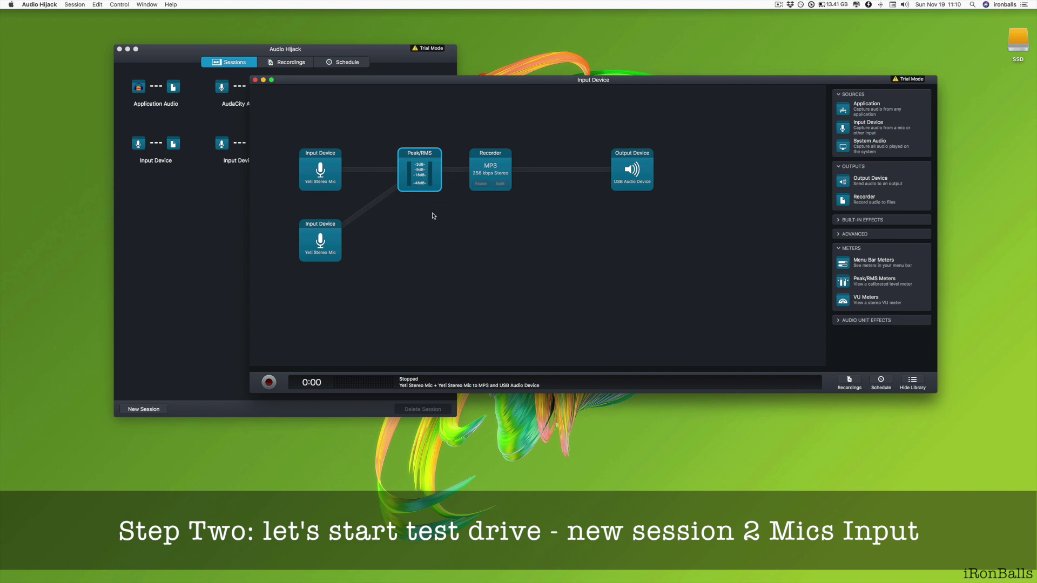
Record a 13-second MP3 from both Yeti mics and expand it in the Recordings list
left_click(269, 383)
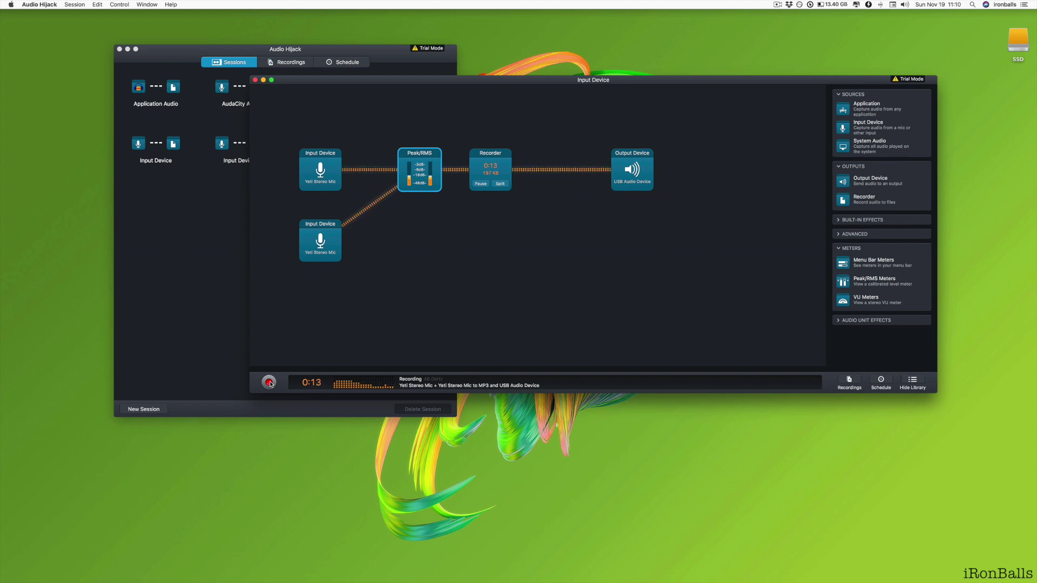
left_click(271, 384)
left_click(850, 381)
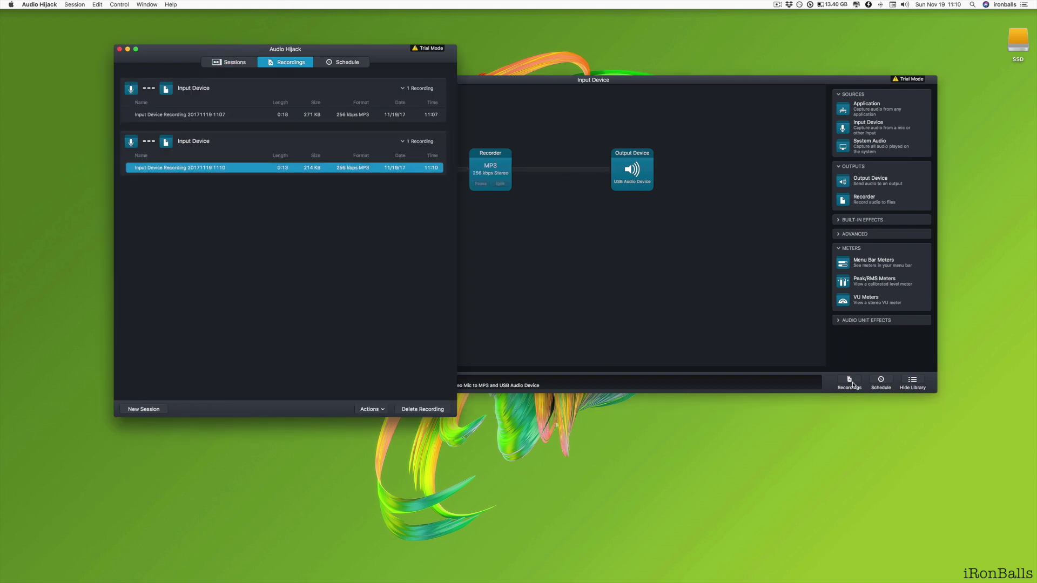
left_click(145, 166)
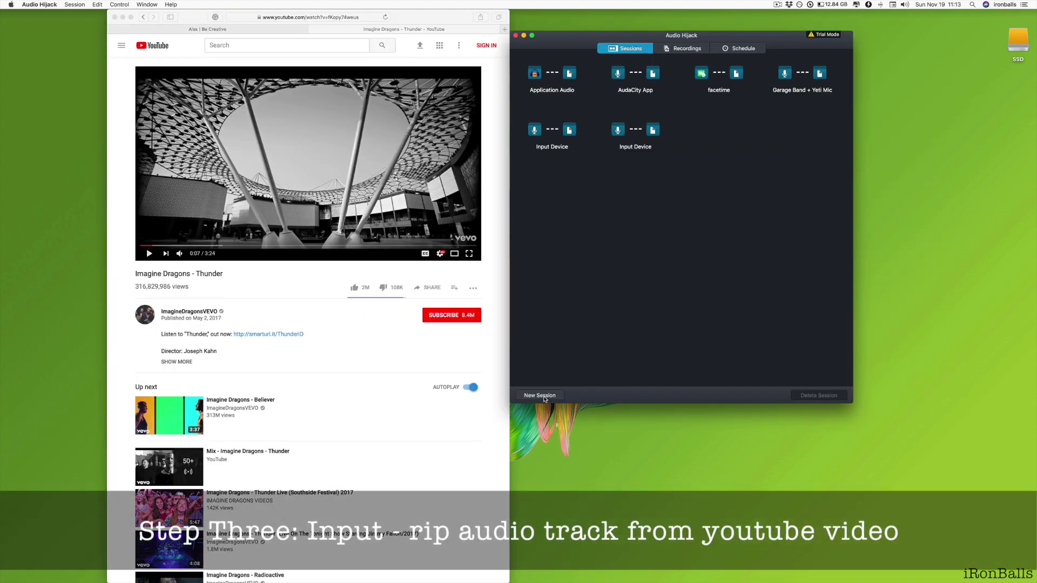
Create an Application Audio session with Safari as the source application
left_click(544, 397)
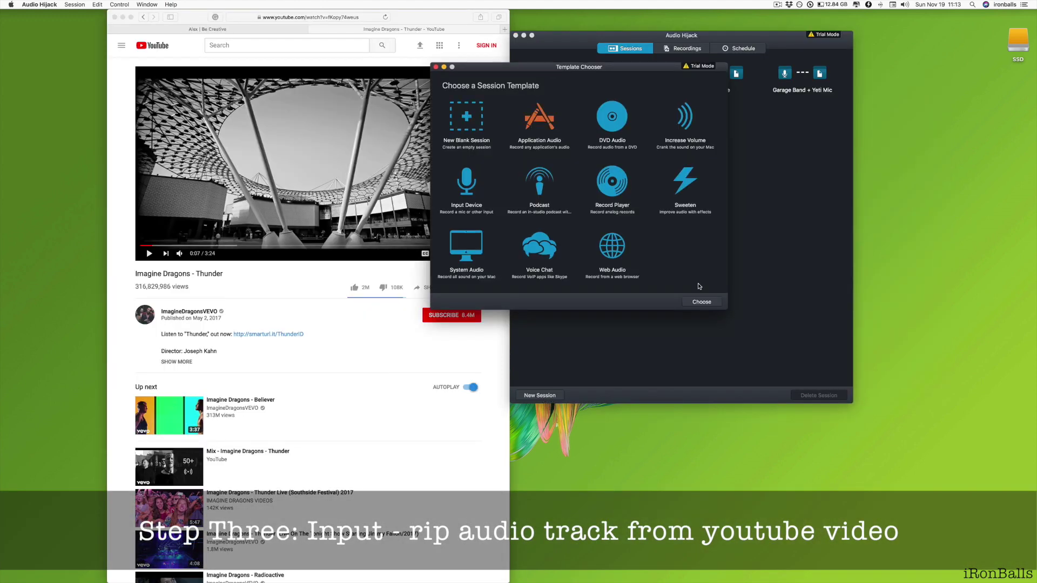
left_click(700, 302)
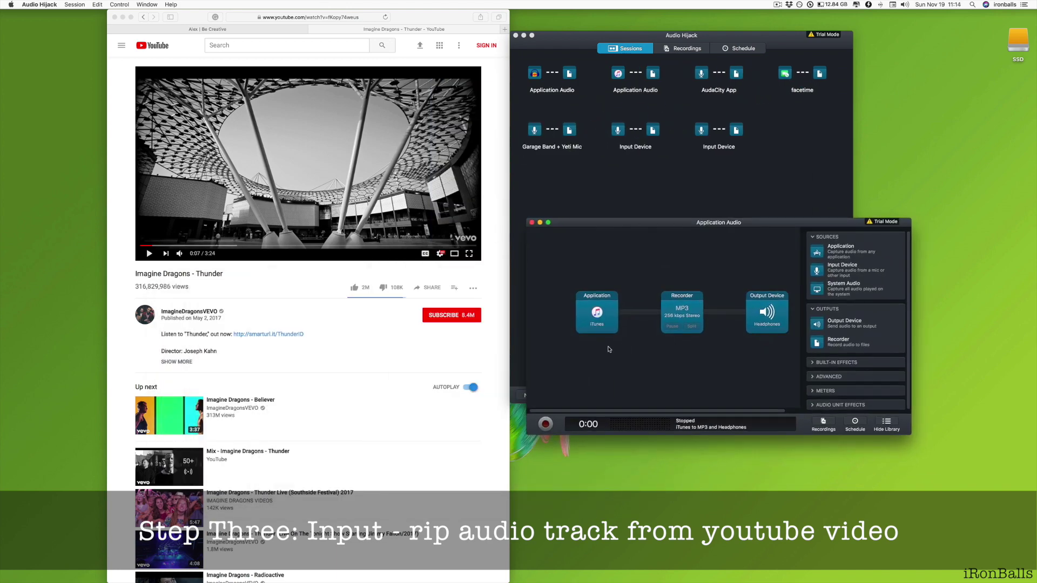
left_click(597, 315)
left_click(591, 381)
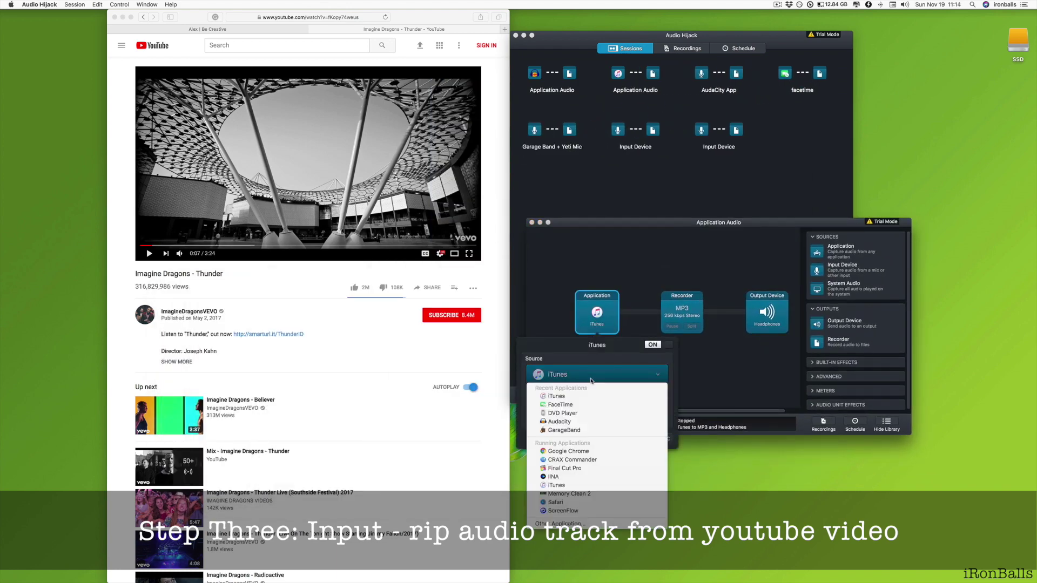
left_click(576, 502)
left_click(627, 278)
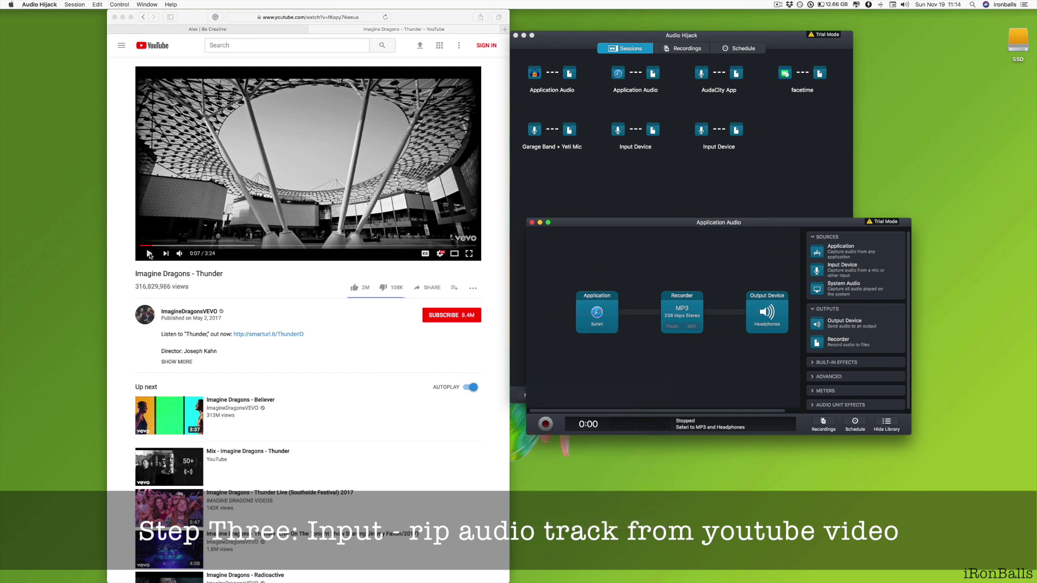
Enlarge the session window and insert a single Peak/RMS meter before the Recorder
left_click_drag(613, 224, 596, 131)
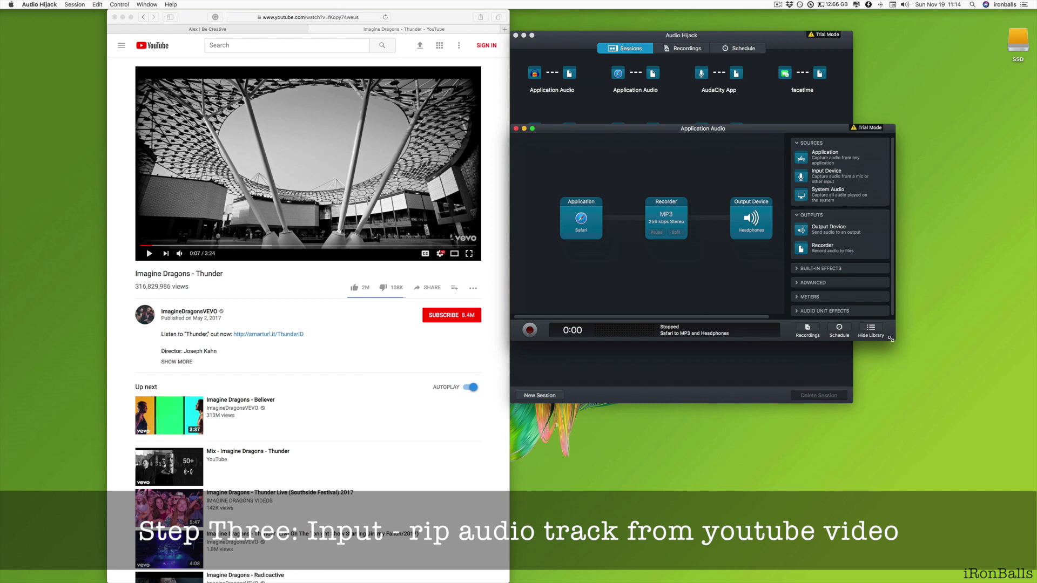
left_click_drag(891, 338, 1024, 433)
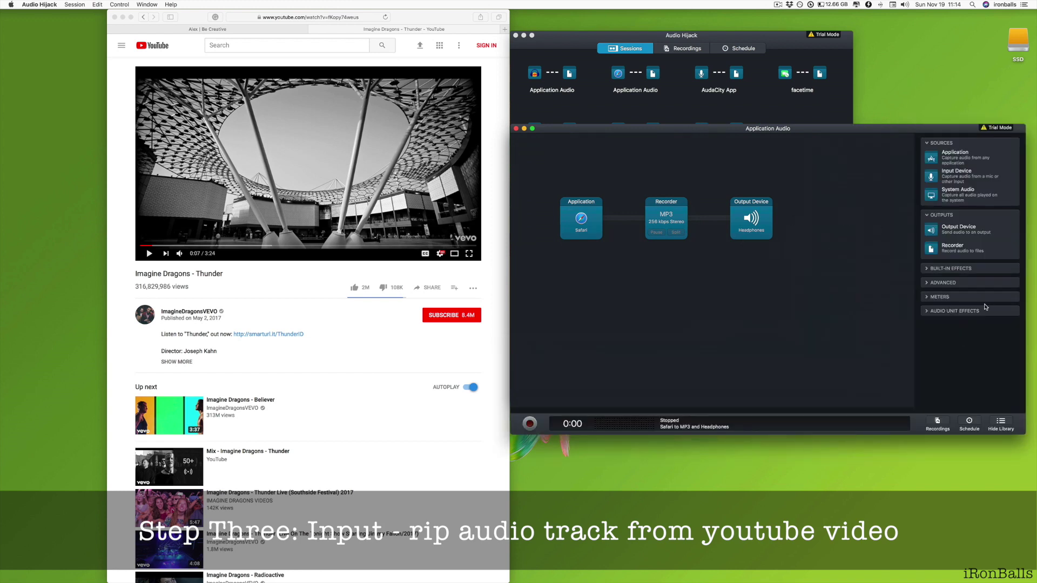
left_click(956, 297)
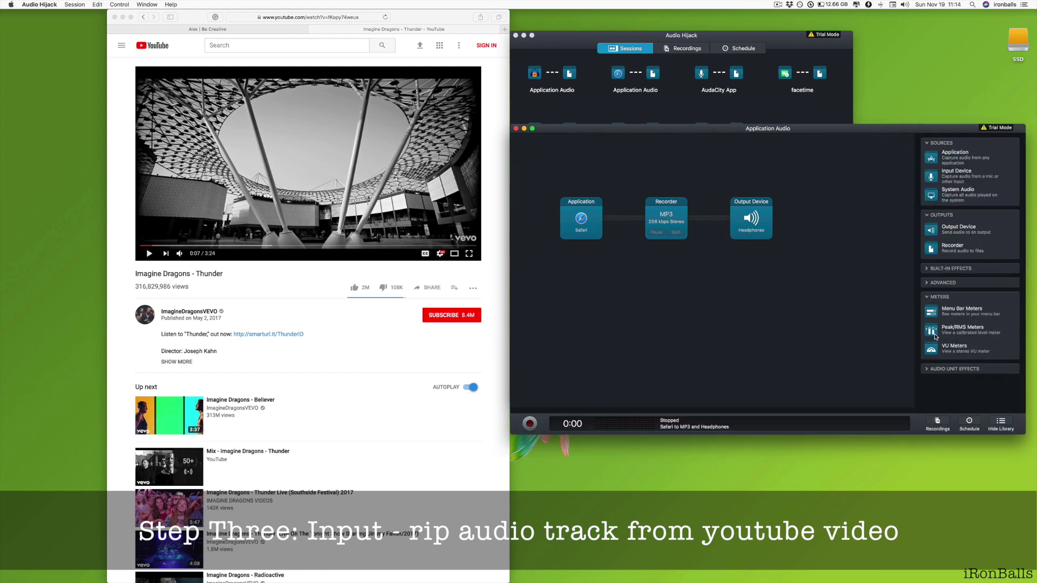
left_click_drag(934, 335, 772, 287)
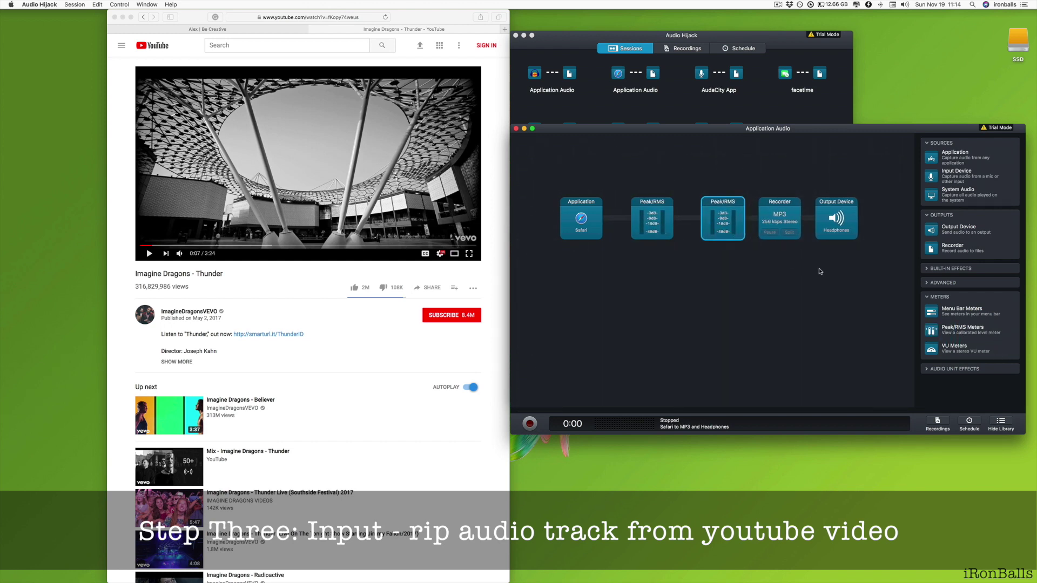
right_click(728, 223)
left_click(753, 232)
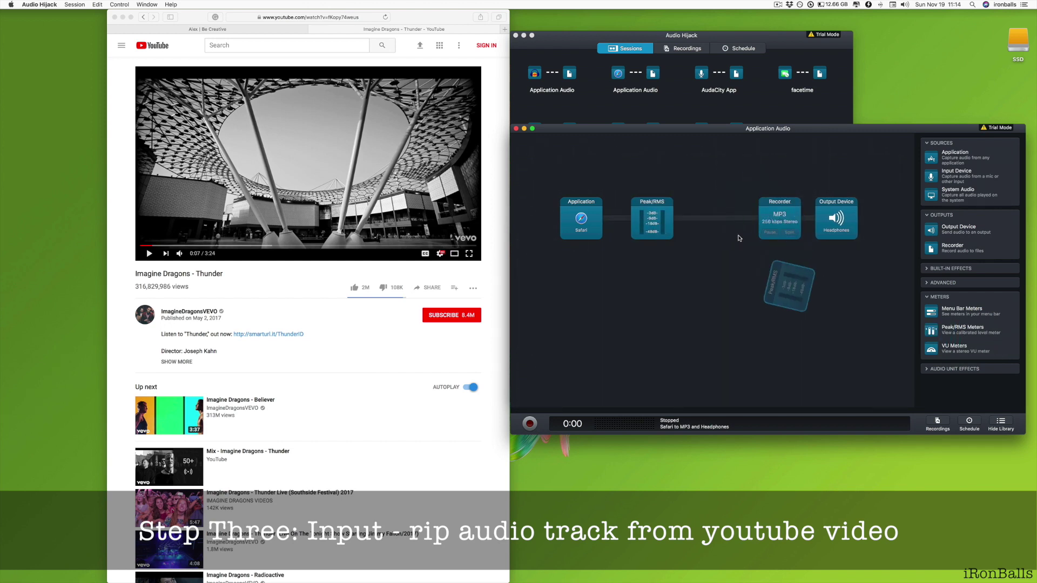
Set the Output Device to USB Audio Device
left_click(839, 227)
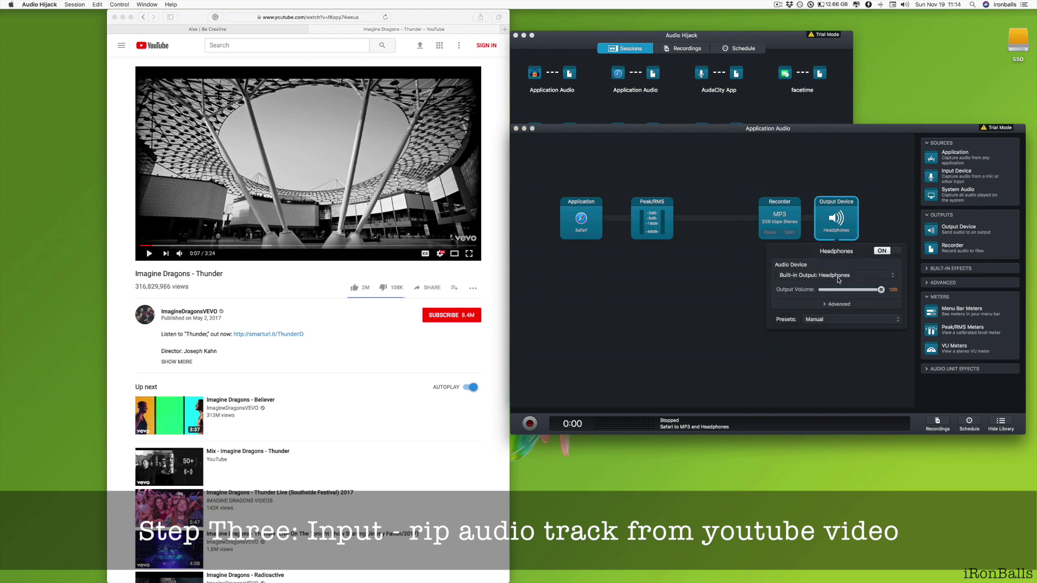
left_click(839, 276)
left_click(828, 262)
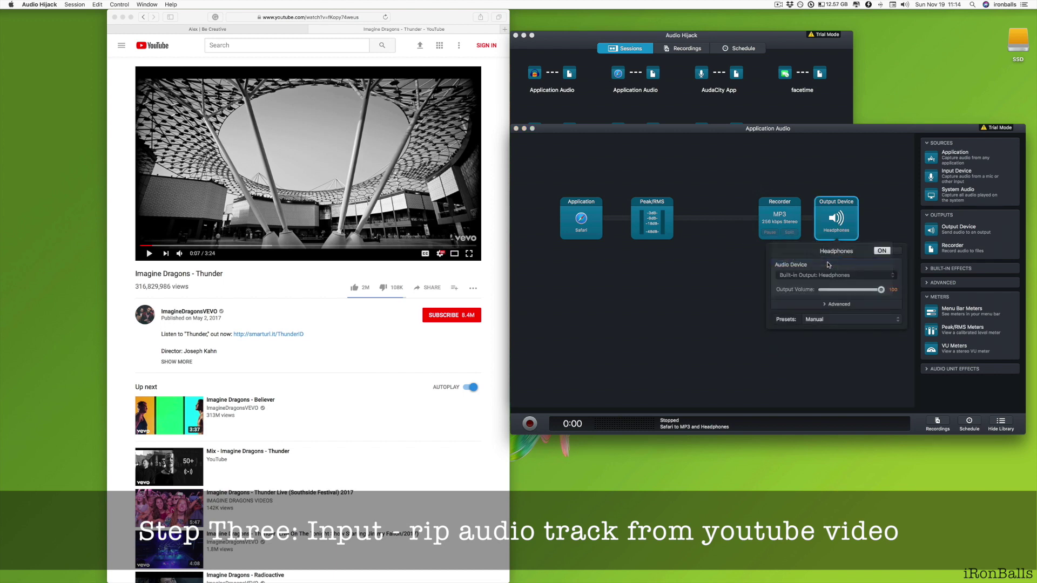
left_click(621, 329)
Record 18 seconds of the playing YouTube video's Safari audio to MP3 and view the recordings
left_click(149, 254)
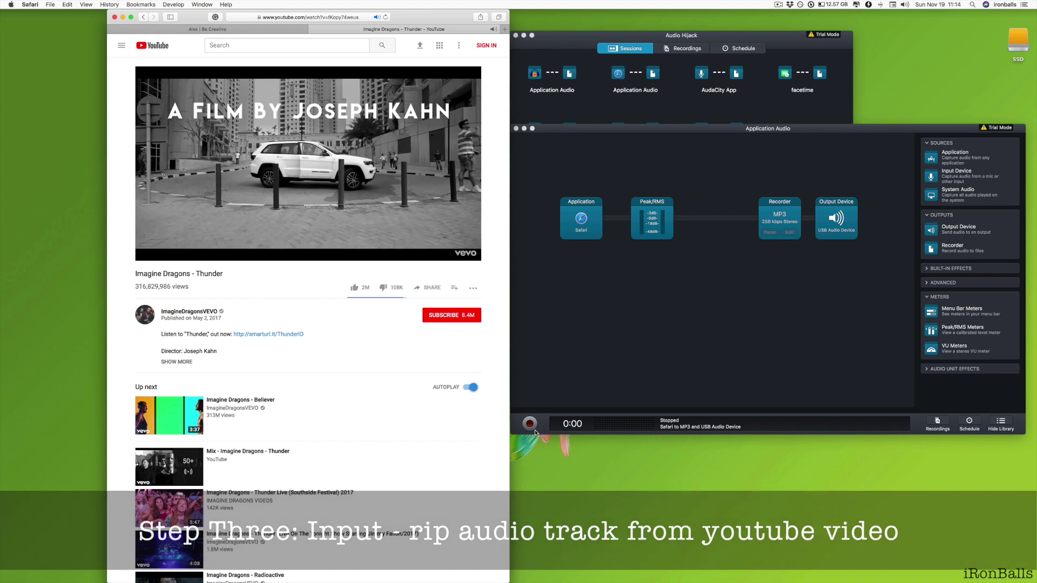
left_click(531, 427)
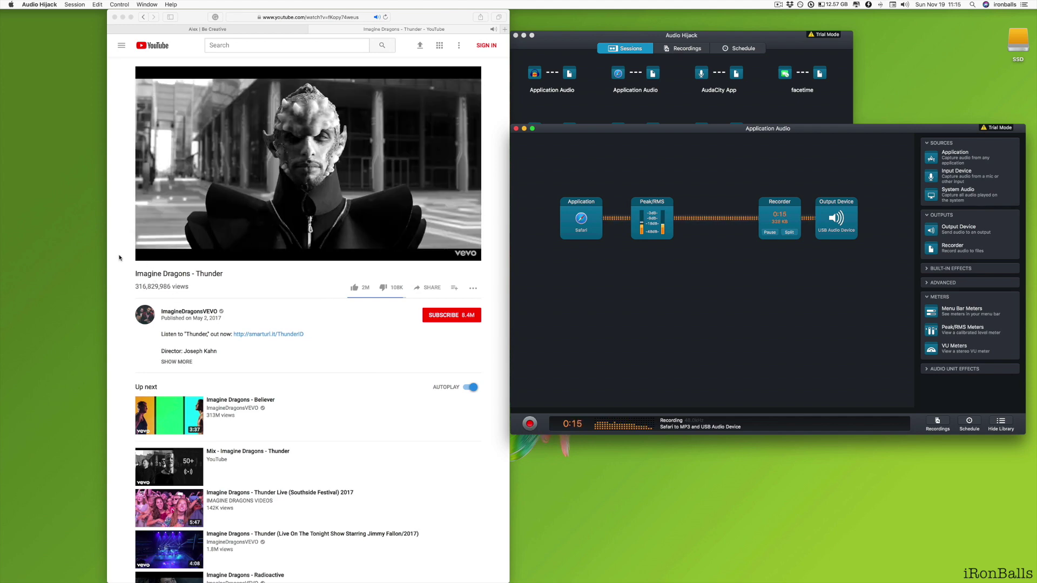
left_click(141, 254)
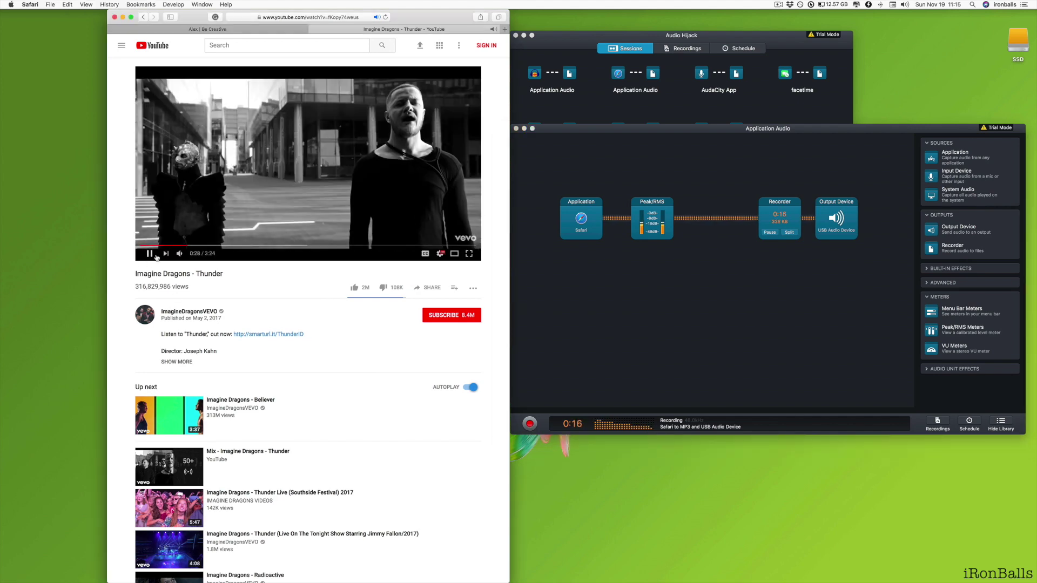
left_click(529, 424)
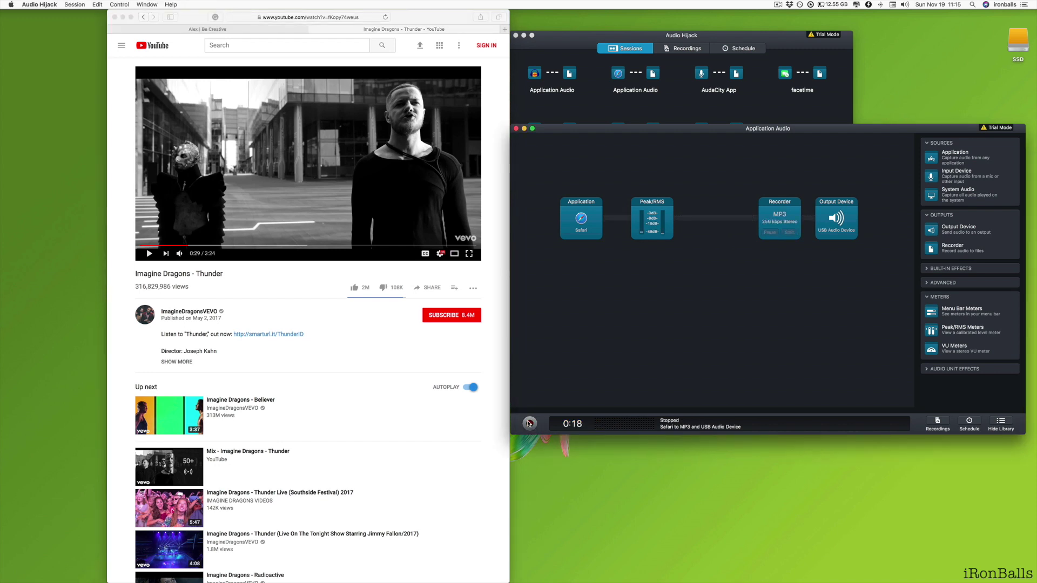
left_click(938, 424)
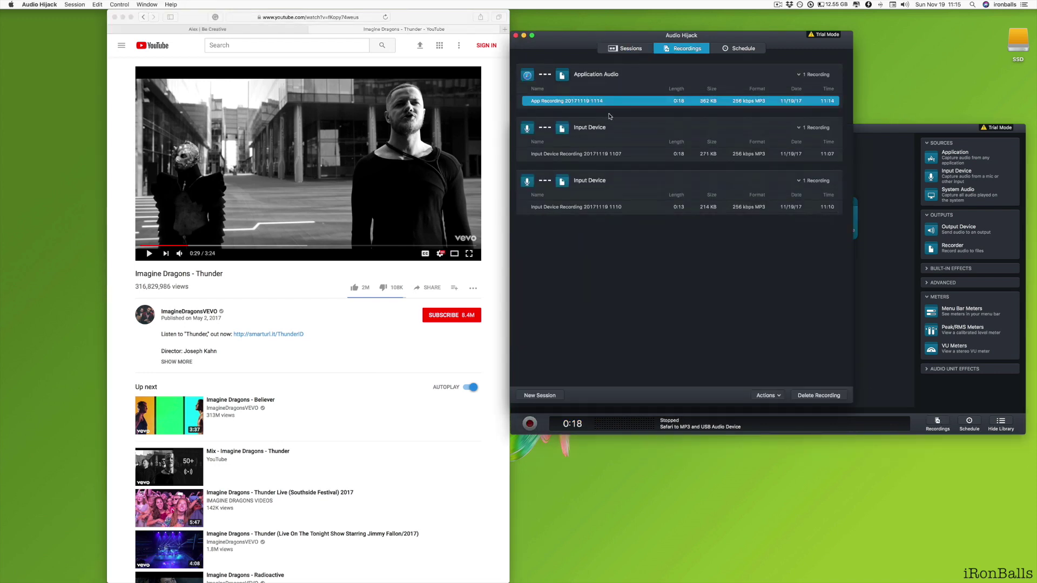
Expand the new Safari App Recording and play it back
left_click(546, 104)
left_click(536, 113)
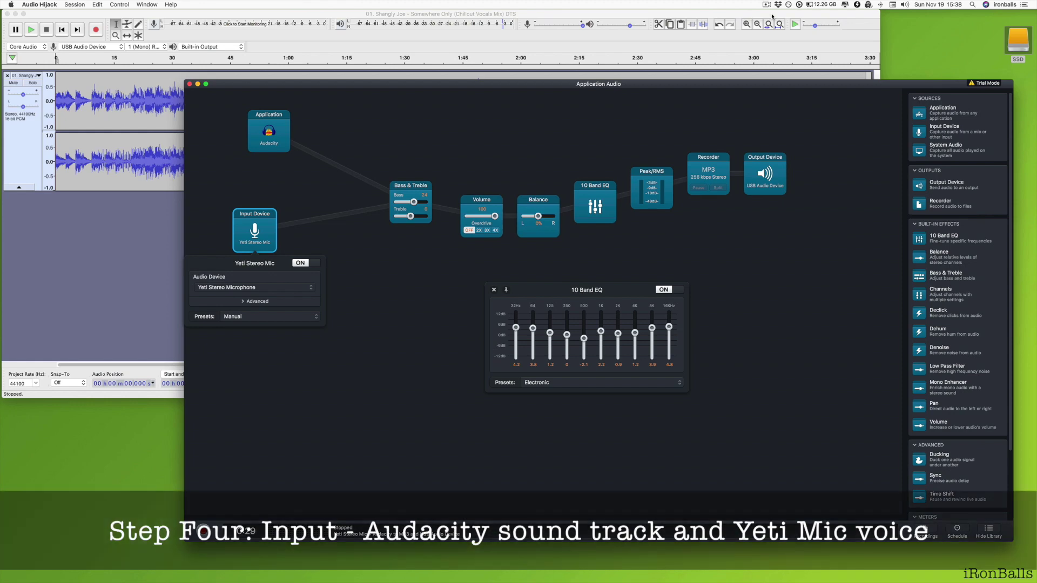
Lower the Bass & Treble bass to 13, keep the EQ on Electronic, and check the USB Audio Device output
left_click(772, 16)
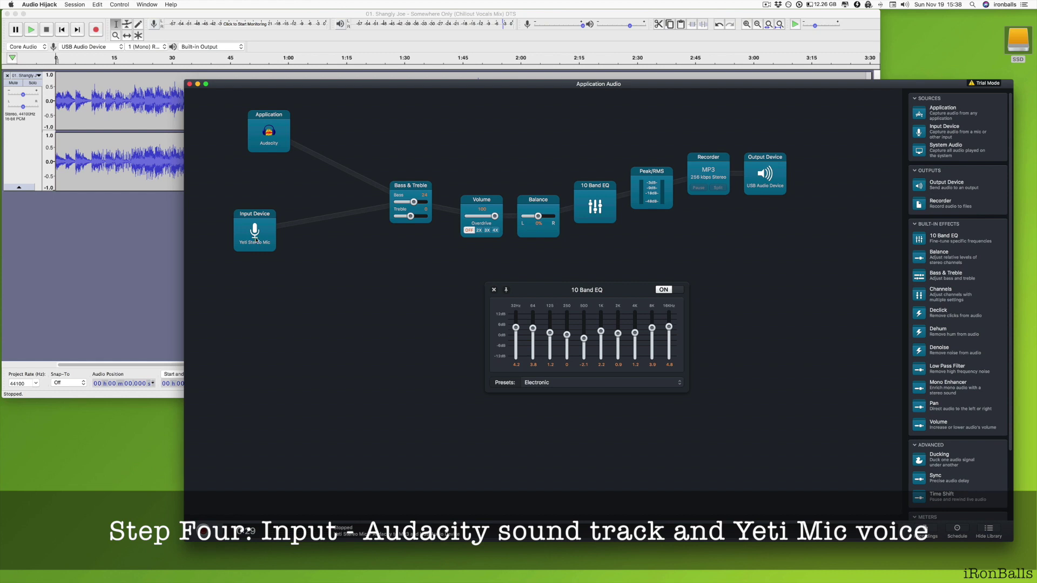
left_click_drag(413, 203, 411, 203)
left_click(550, 383)
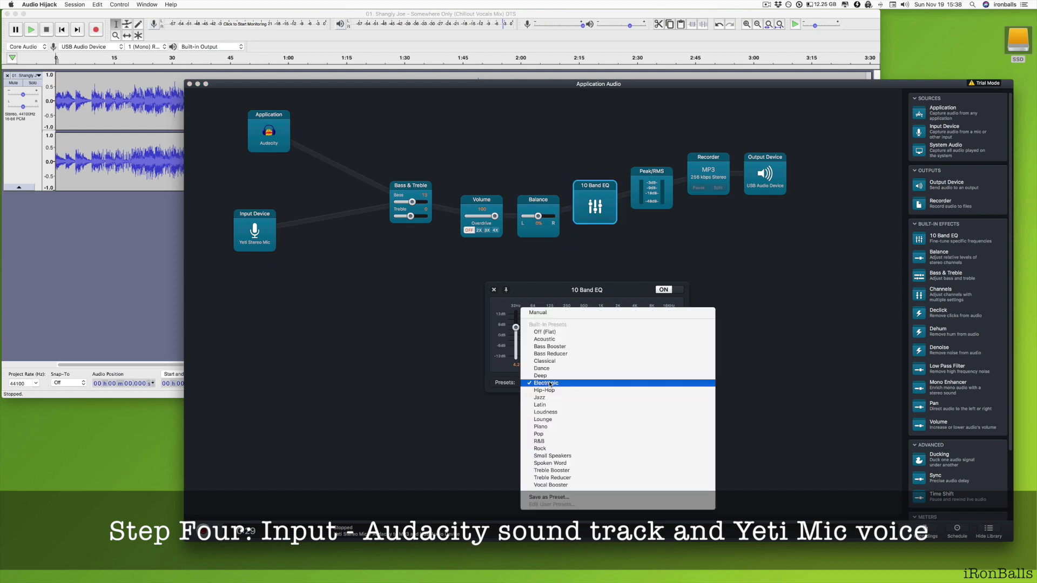
left_click(550, 385)
left_click(766, 186)
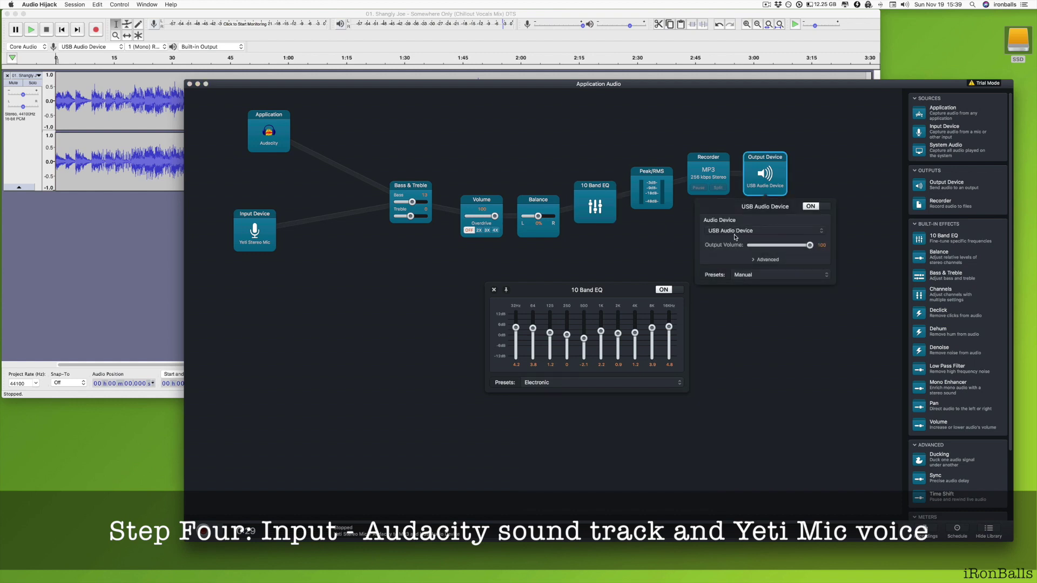
Play the Audacity track while recording about 13 seconds of the Audacity and Yeti mix
left_click(39, 230)
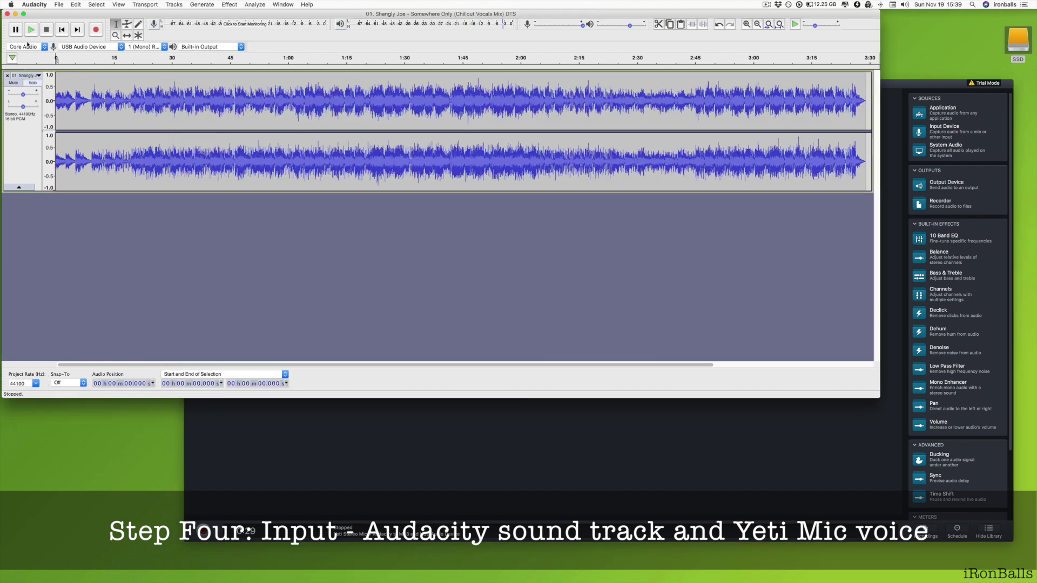
key("space")
left_click(229, 514)
left_click(203, 531)
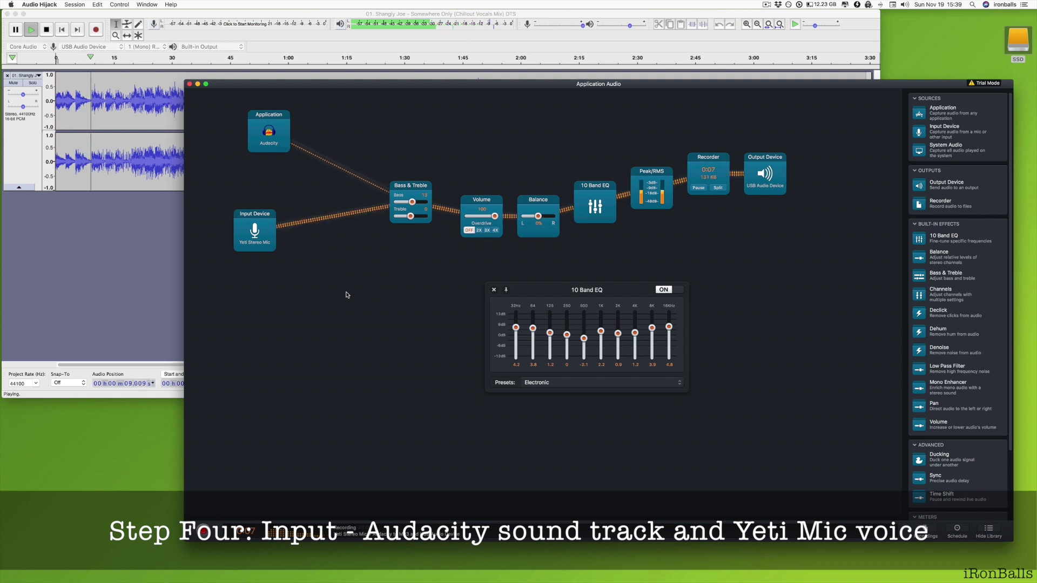
key("super+r")
Play back the 15:39 recording from the Recordings list
key("super+2")
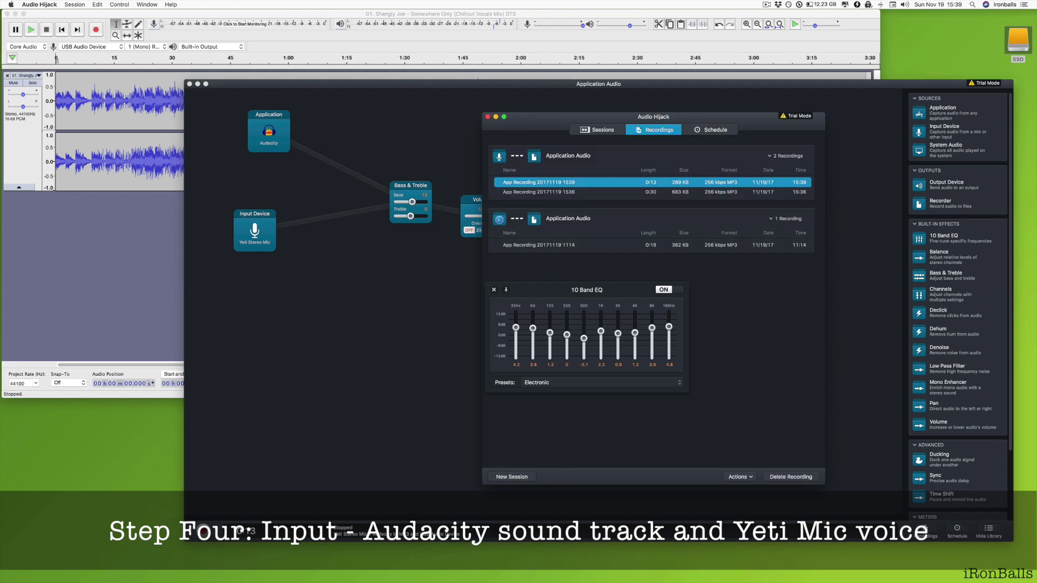
left_click(534, 182)
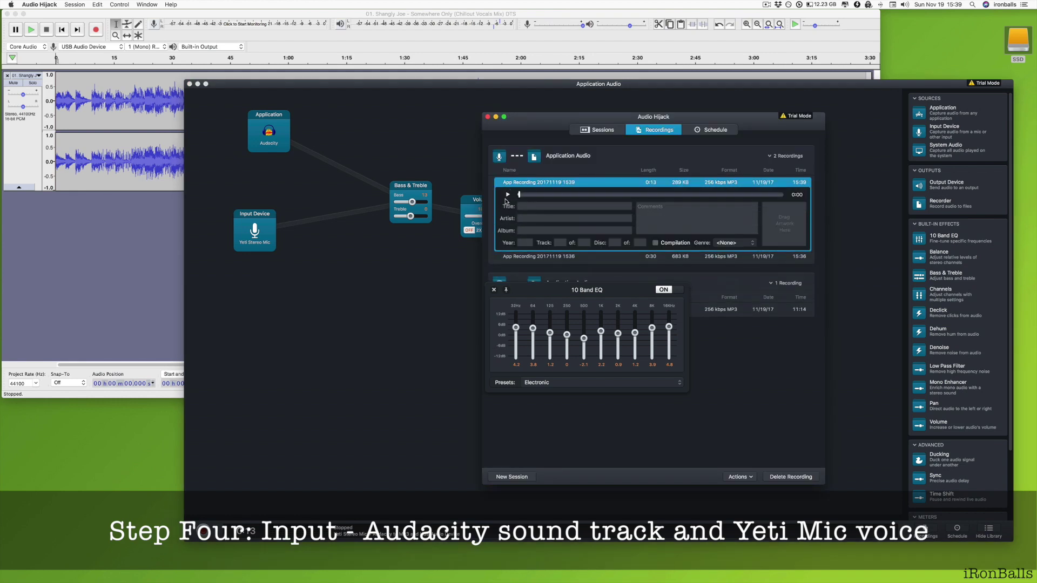
left_click(508, 195)
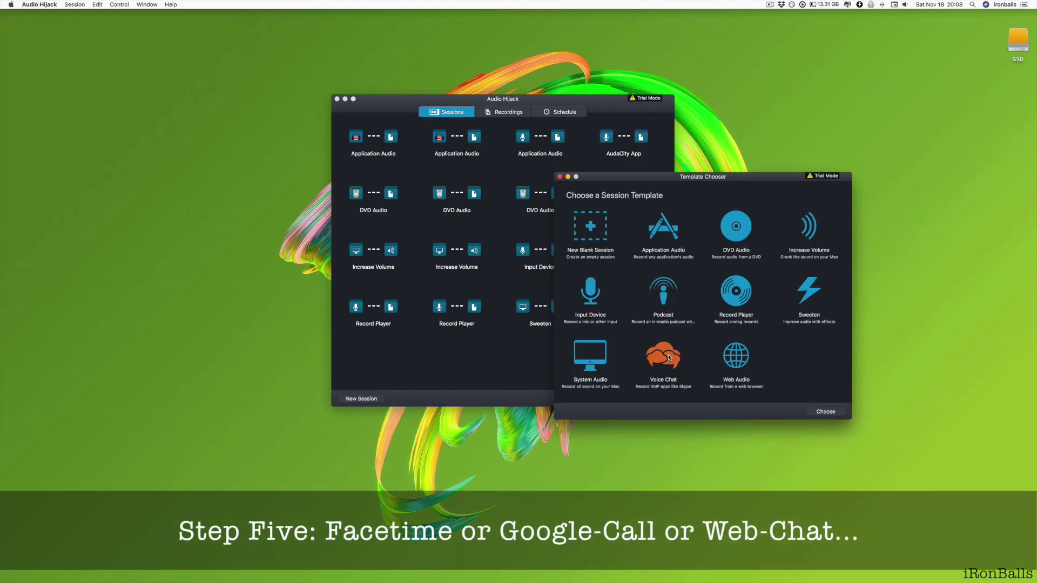
Create a Voice Chat session with FaceTime as its source app, and move its window right
left_click(826, 412)
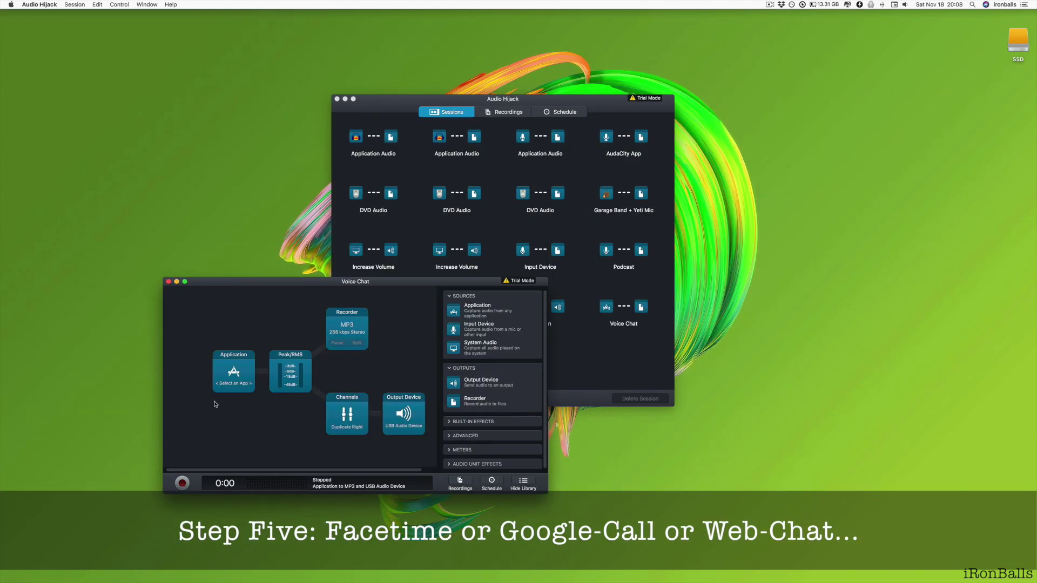
left_click(233, 382)
left_click(225, 436)
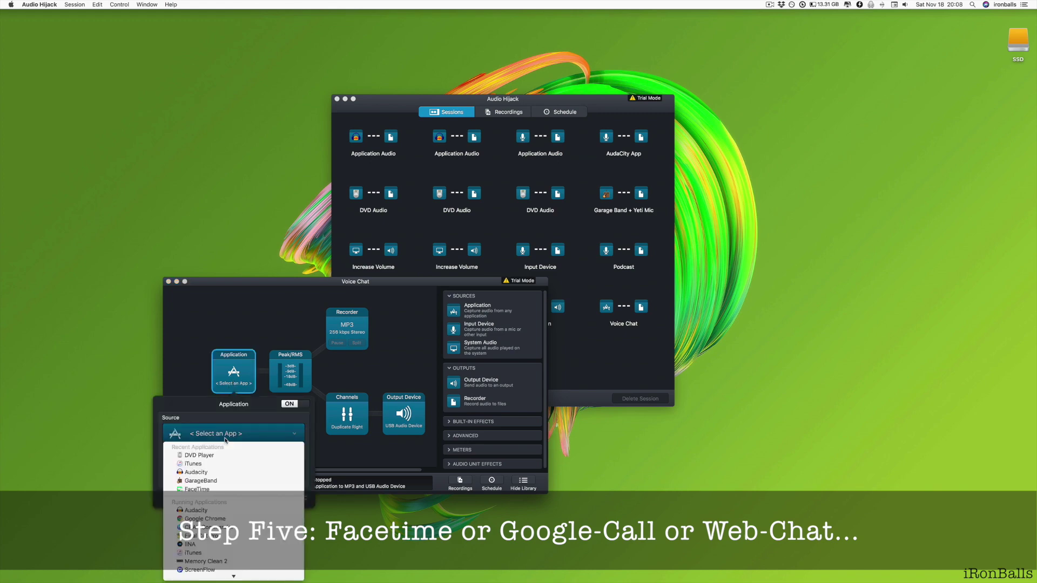
left_click(205, 575)
left_click(470, 201)
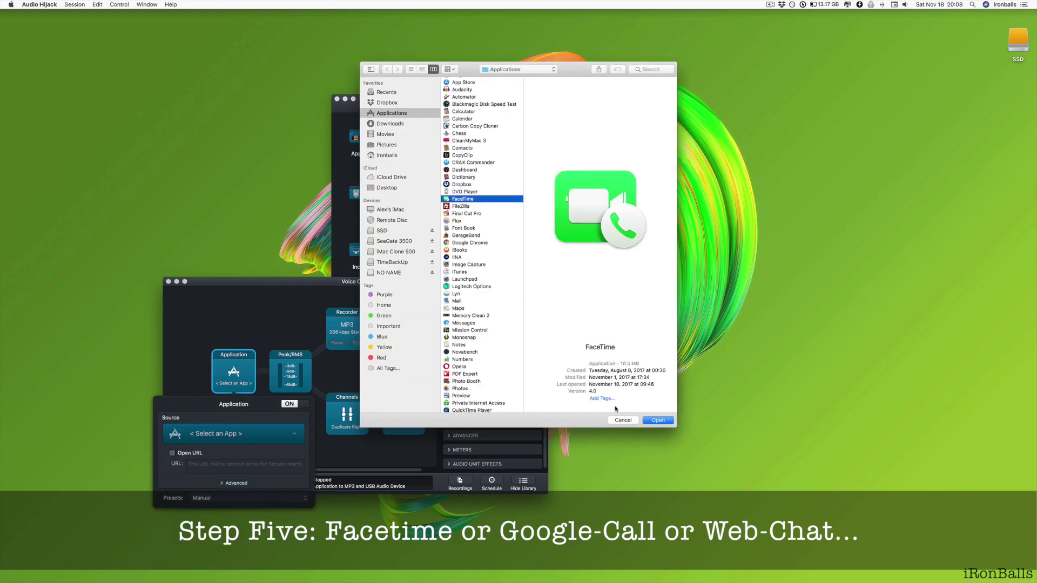
left_click(658, 421)
left_click_drag(317, 282, 702, 222)
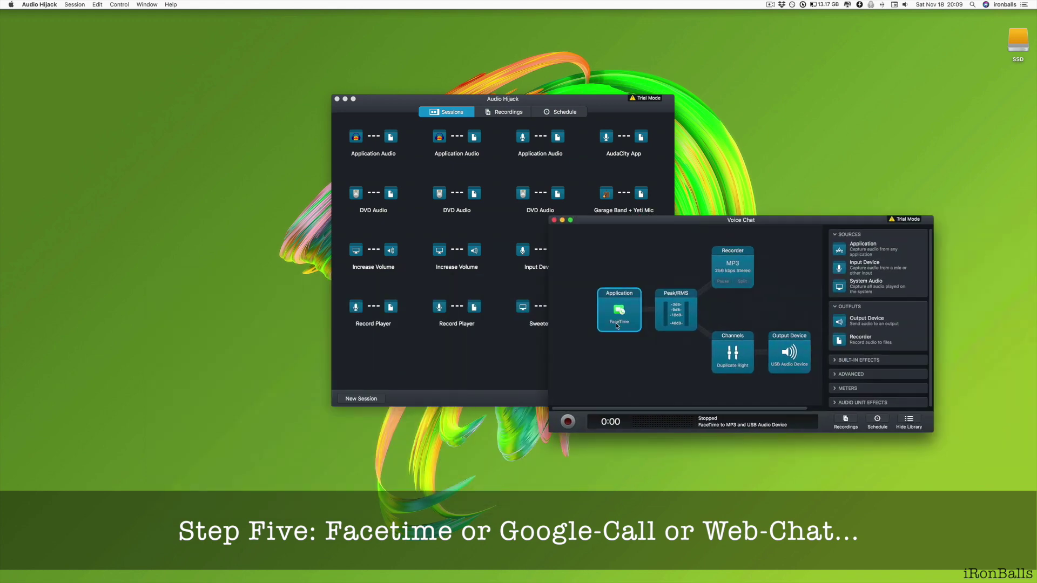